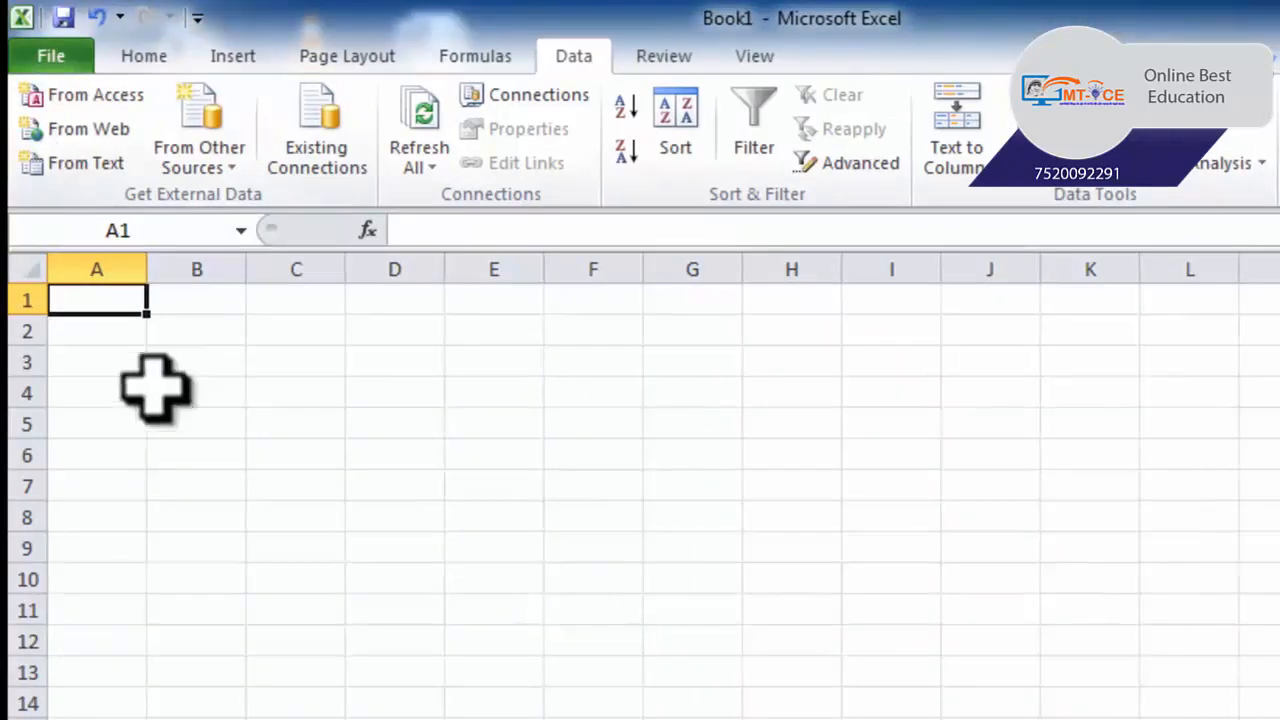
Step: Open the Database1 Access database from the Documents library as an external data source, with cell A1 selected
{"action": "left_click", "coordinate": [155, 388]}
{"action": "left_click", "coordinate": [108, 305]}
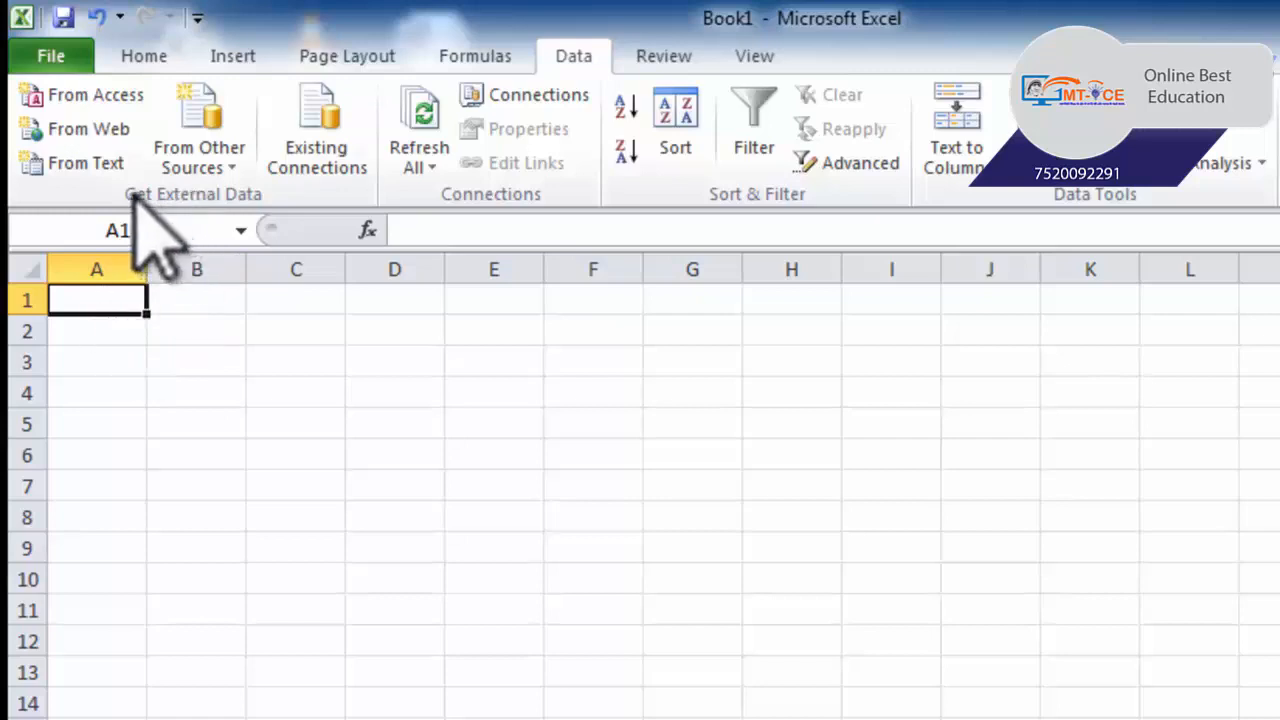
{"action": "left_click", "coordinate": [195, 391]}
{"action": "left_click", "coordinate": [127, 305]}
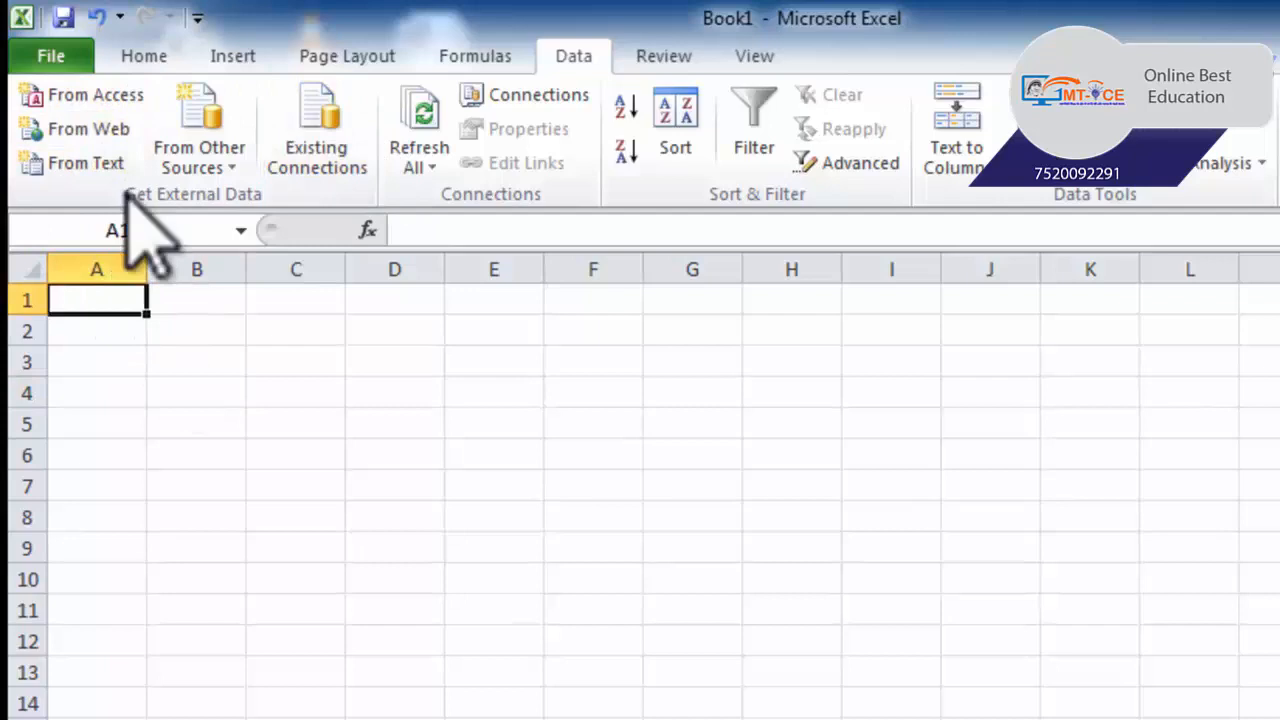
{"action": "left_click", "coordinate": [104, 96]}
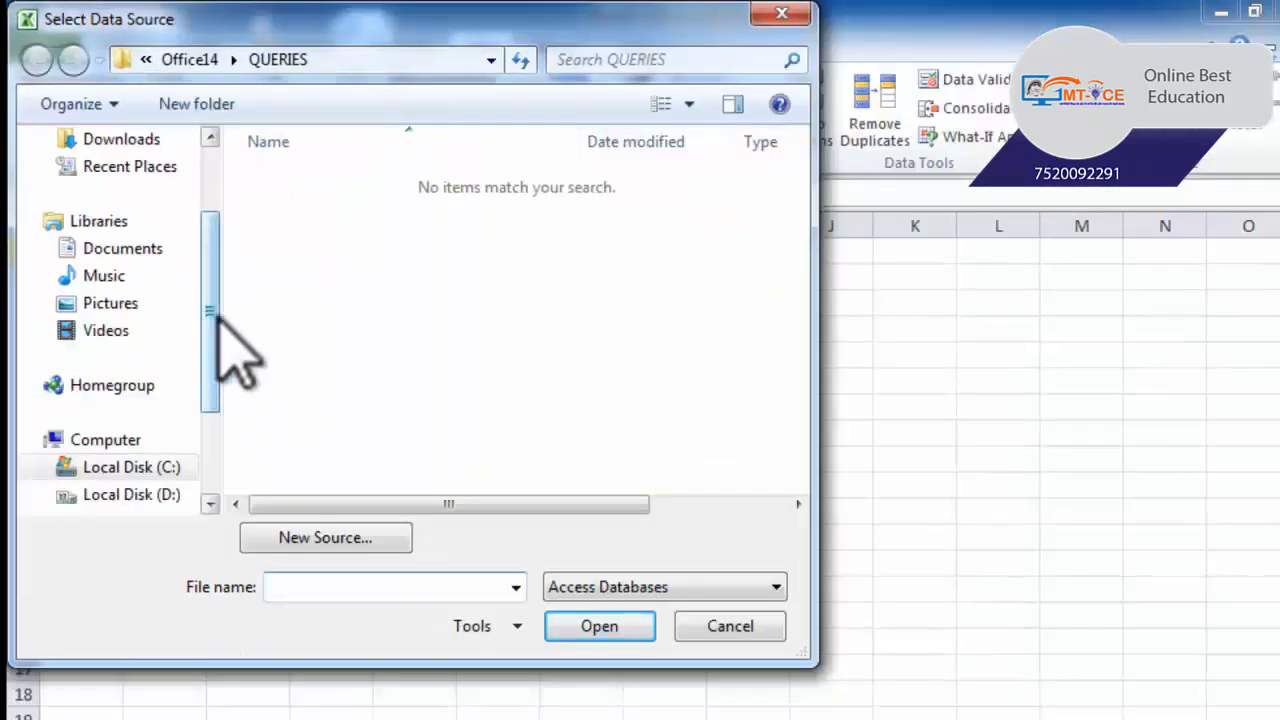
{"action": "left_click_drag", "start_coordinate": [253, 421], "coordinate": [223, 257]}
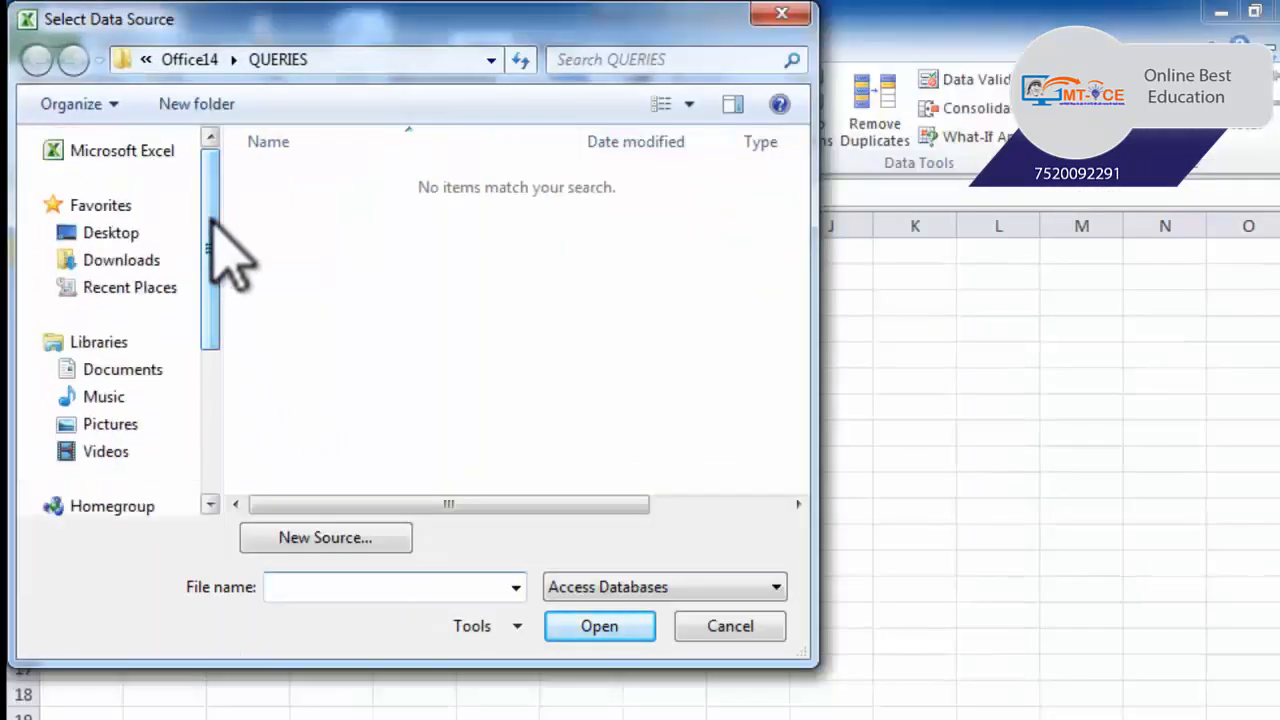
{"action": "left_click", "coordinate": [149, 369]}
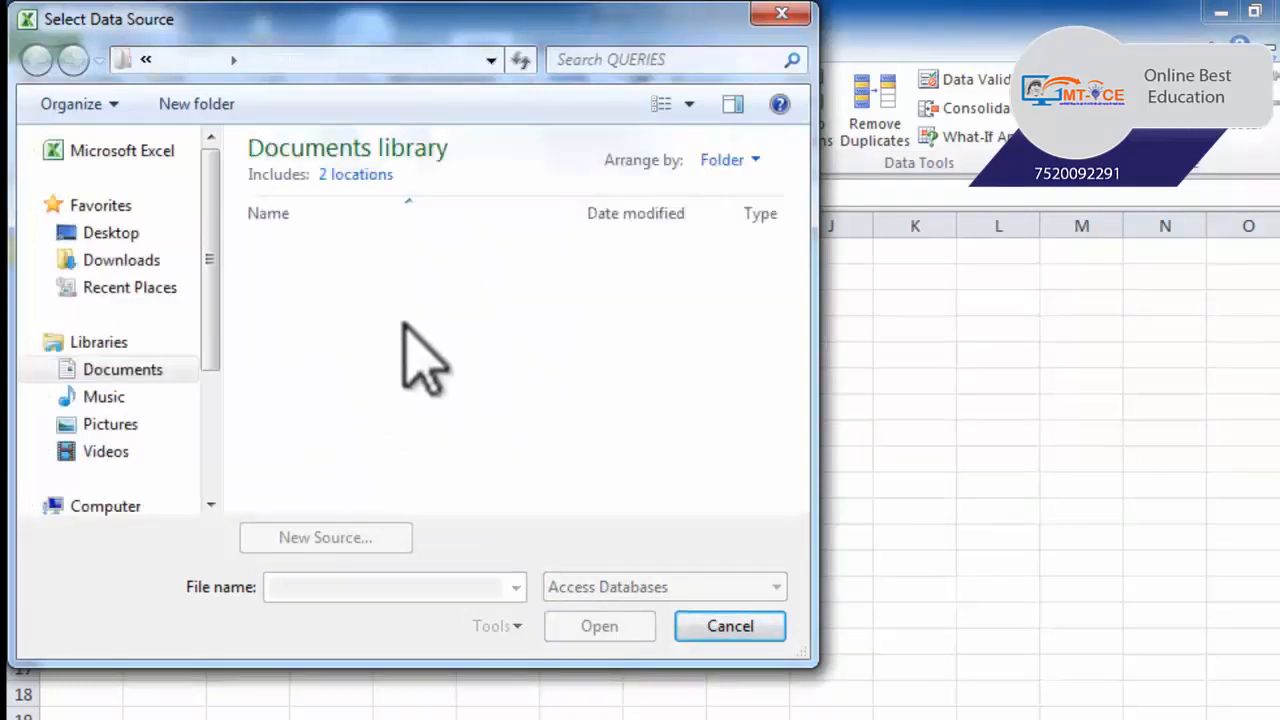
{"action": "left_click", "coordinate": [313, 366]}
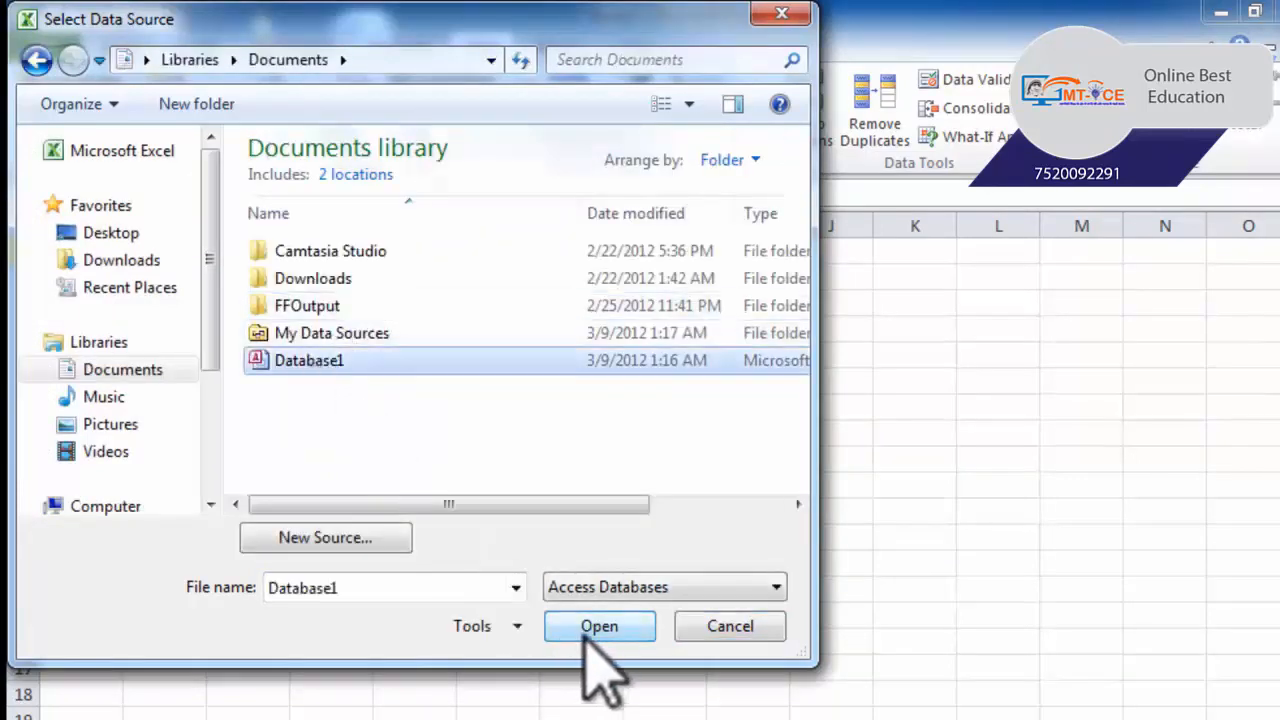
{"action": "left_click", "coordinate": [600, 627]}
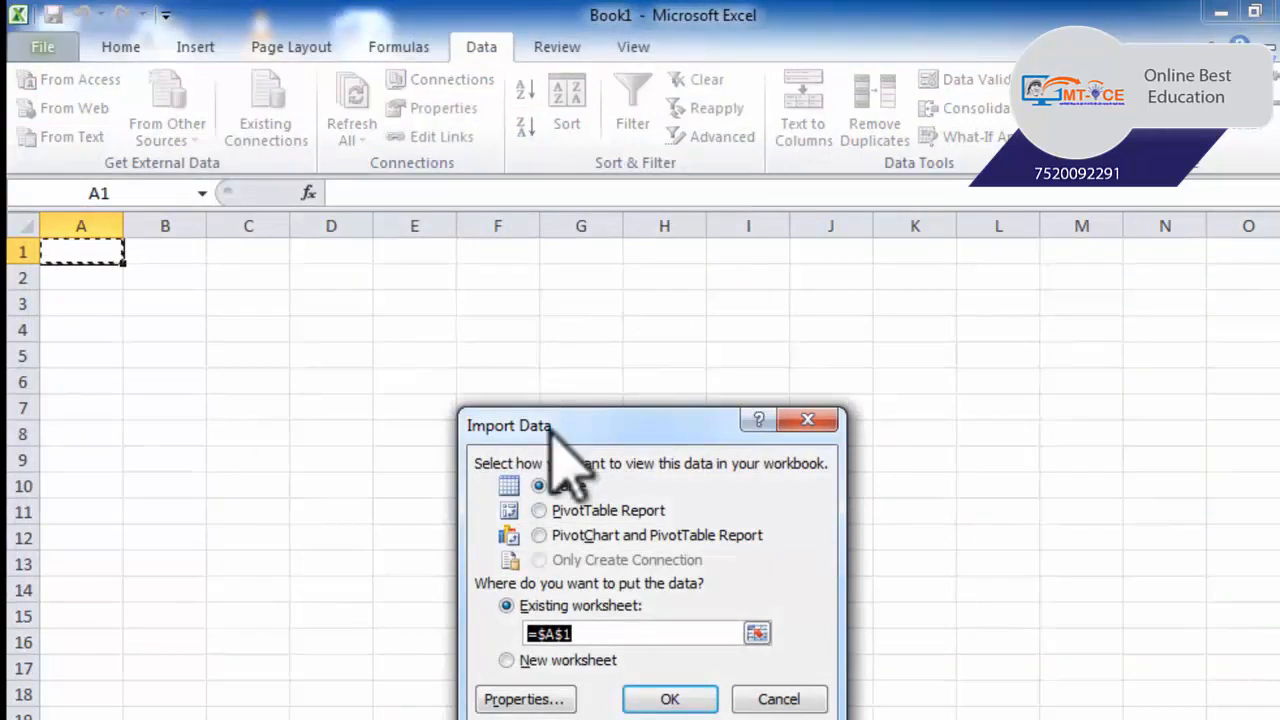
Step: Import the Access data as a table into the existing worksheet at cell A1
{"action": "left_click_drag", "start_coordinate": [533, 424], "coordinate": [378, 386]}
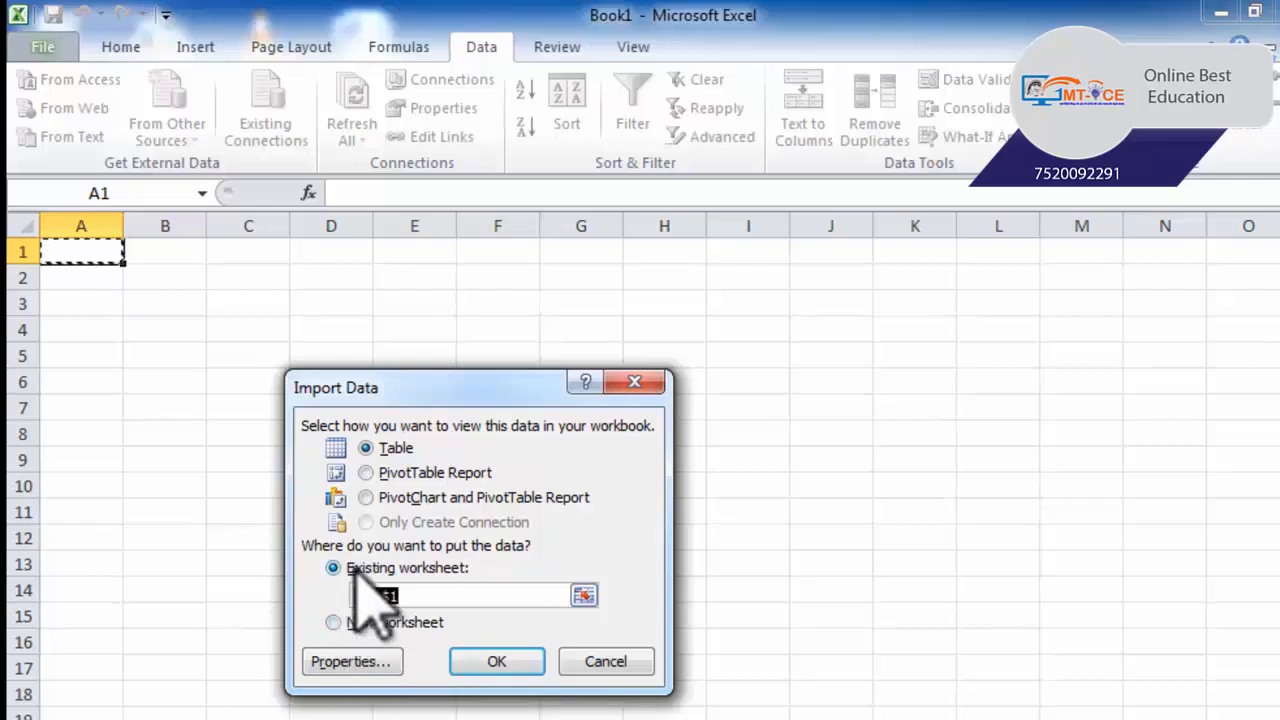
{"action": "left_click", "coordinate": [510, 658]}
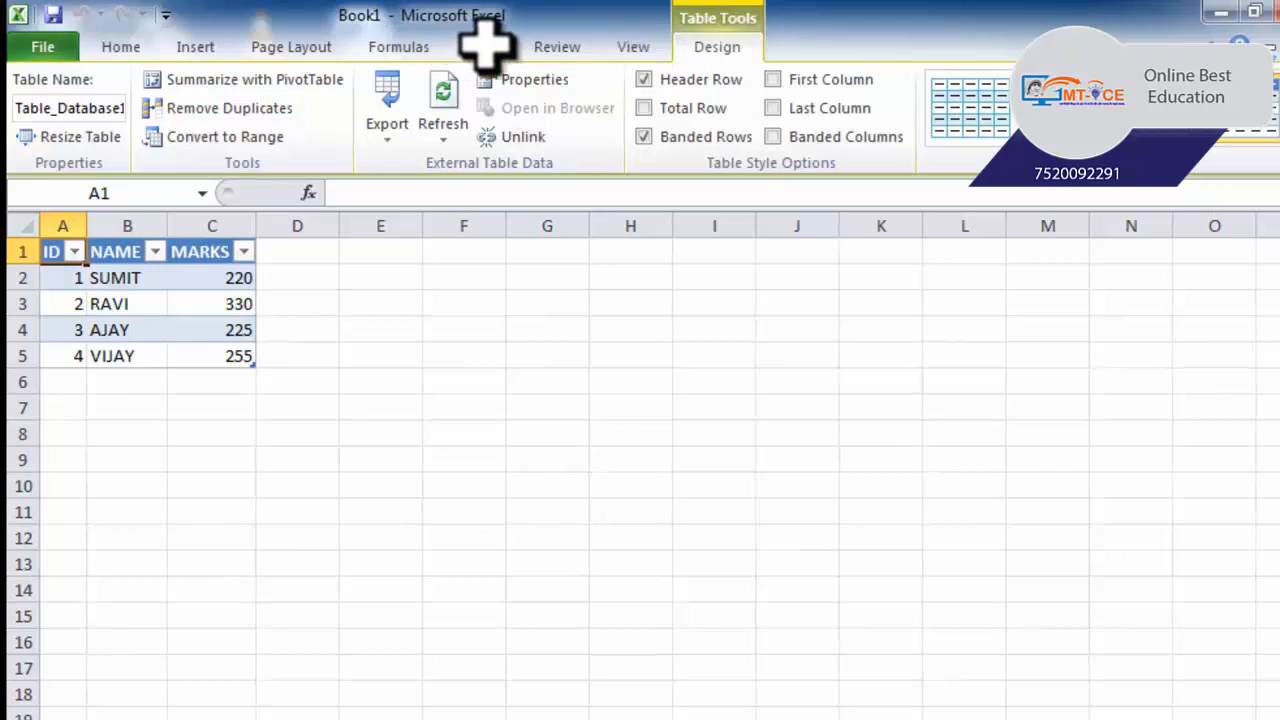
{"action": "left_click", "coordinate": [285, 572]}
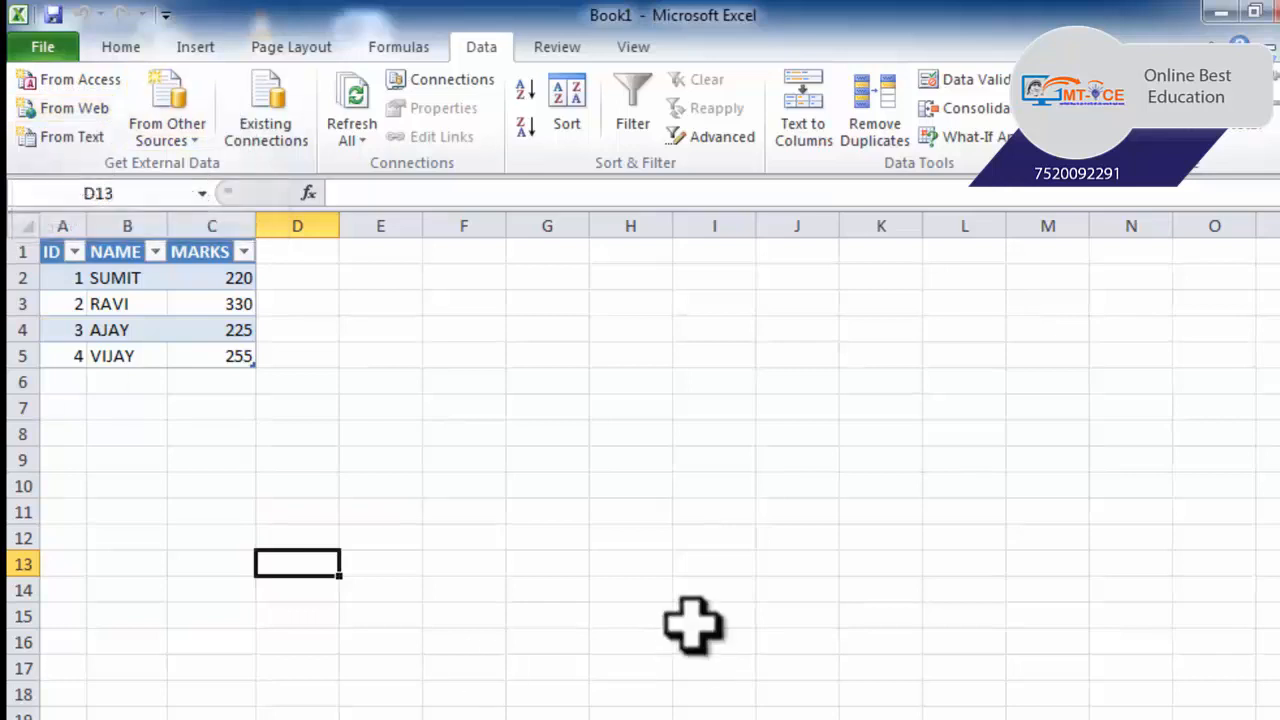
Step: Switch to Internet Explorer and look over the EUR/USD quote page on Yahoo Finance
{"action": "left_click", "coordinate": [300, 718]}
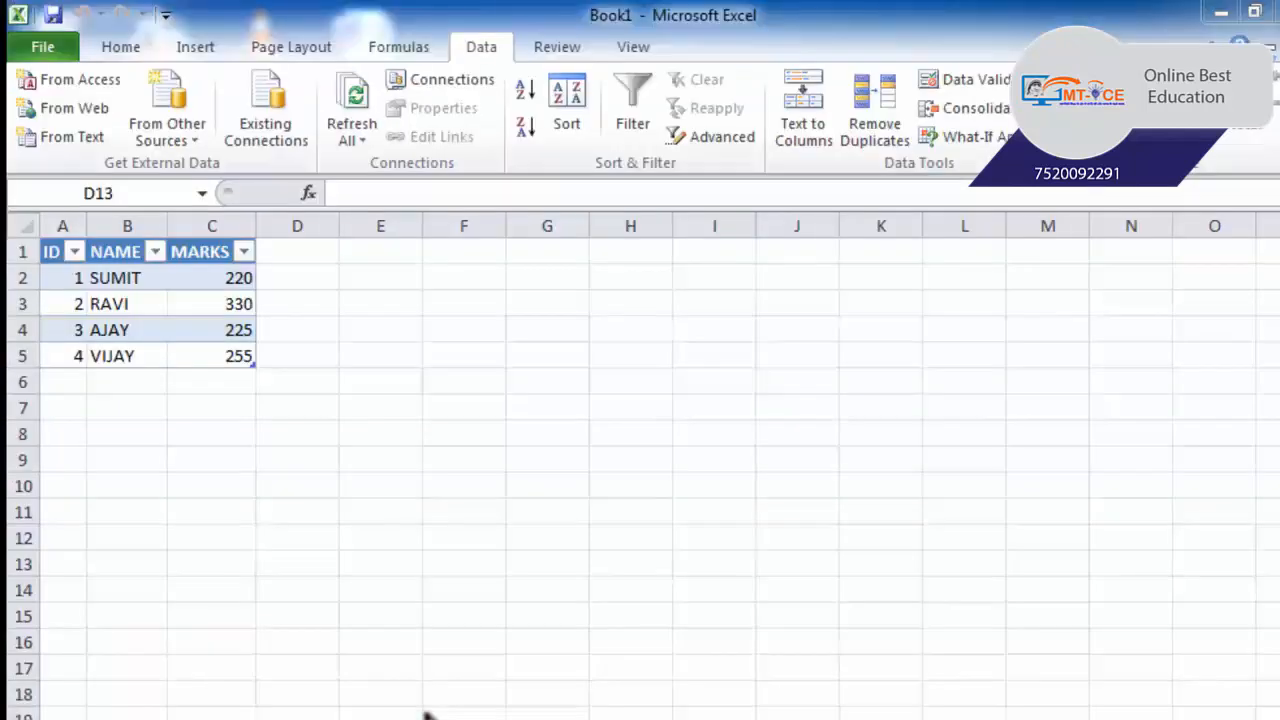
{"action": "left_click", "coordinate": [424, 714]}
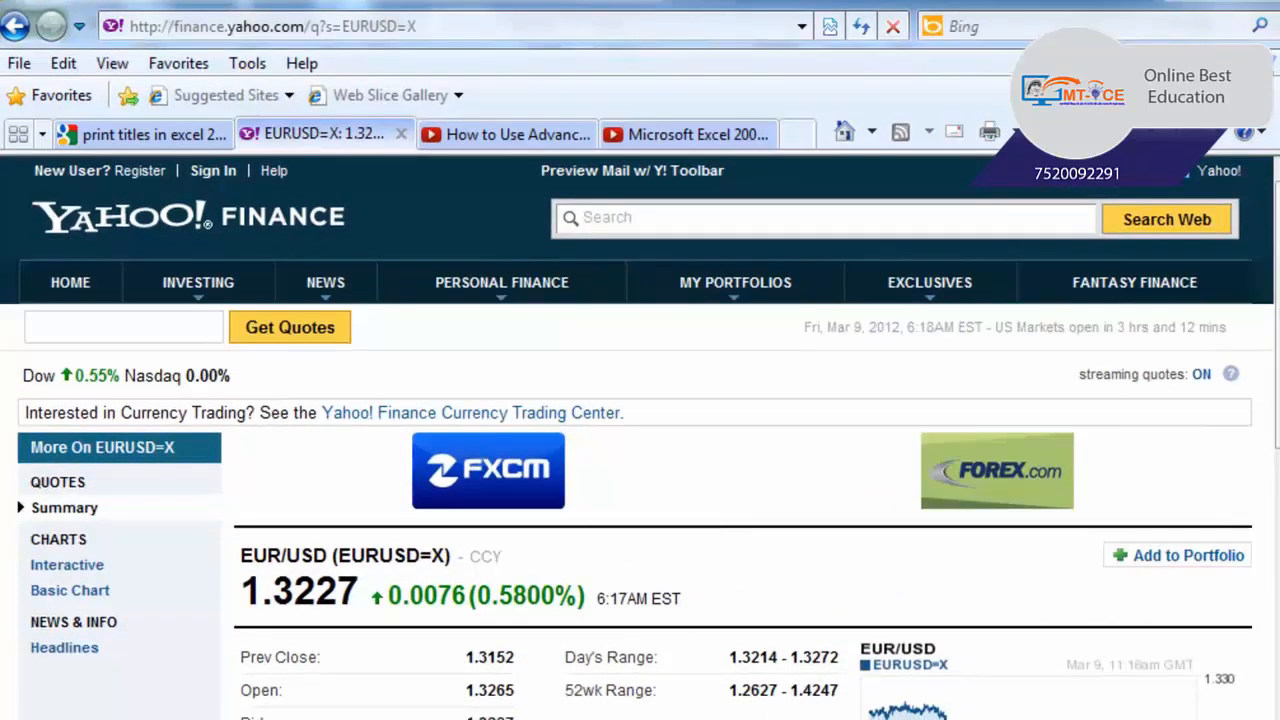
{"action": "scroll", "coordinate": [571, 600], "scroll_direction": "down", "scroll_amount": 2}
{"action": "scroll", "coordinate": [500, 480], "scroll_direction": "up", "scroll_amount": 2}
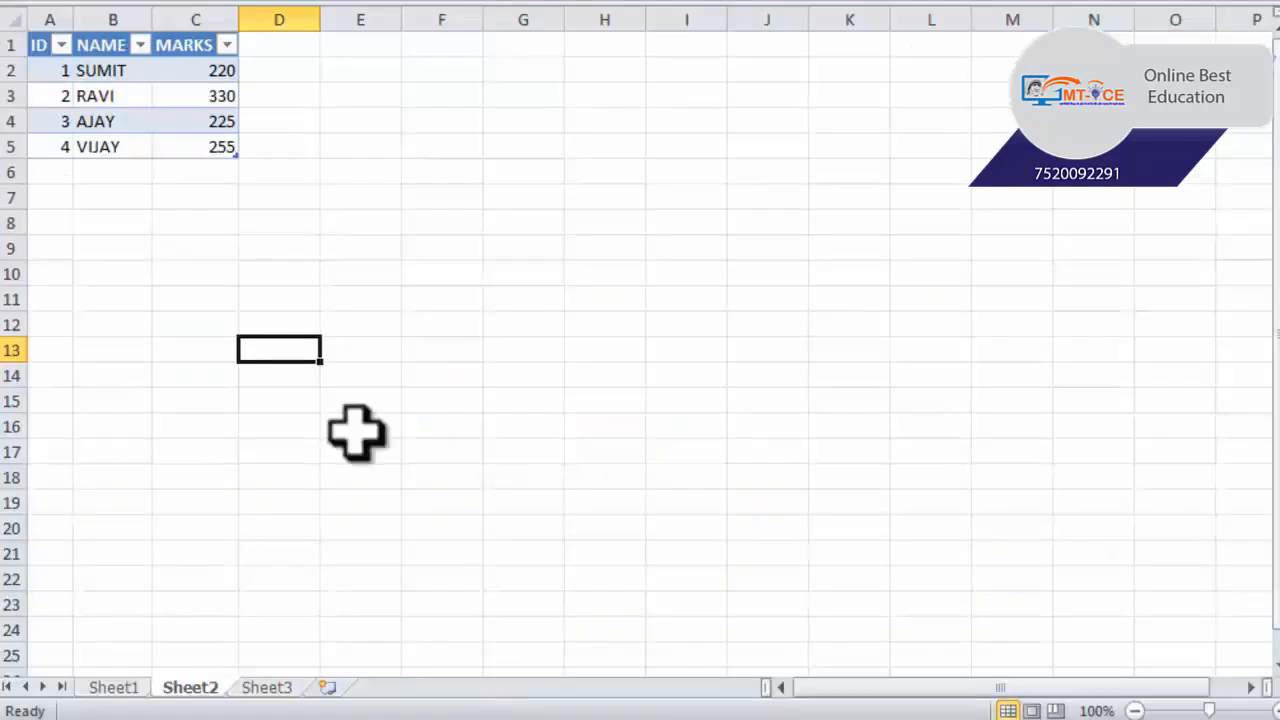
Step: Return to the Excel worksheet and start a new web query with cell F1 selected
{"action": "left_click", "coordinate": [180, 272]}
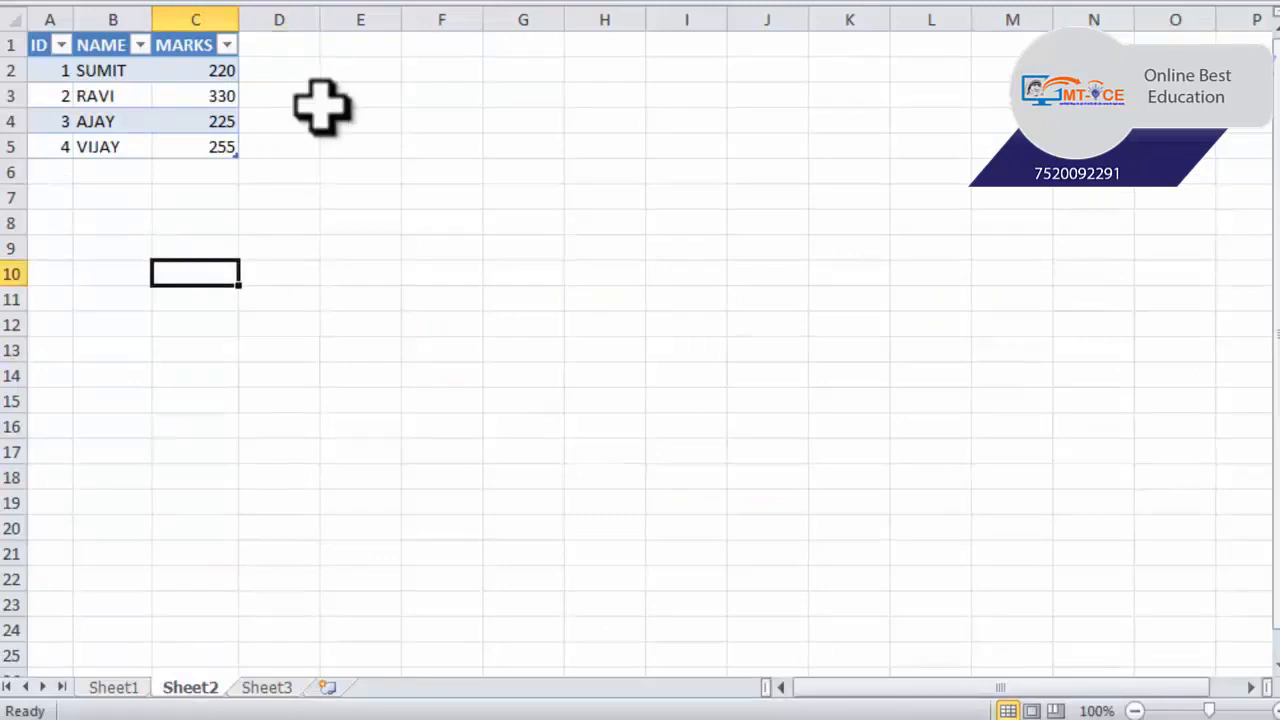
{"action": "left_click", "coordinate": [425, 44]}
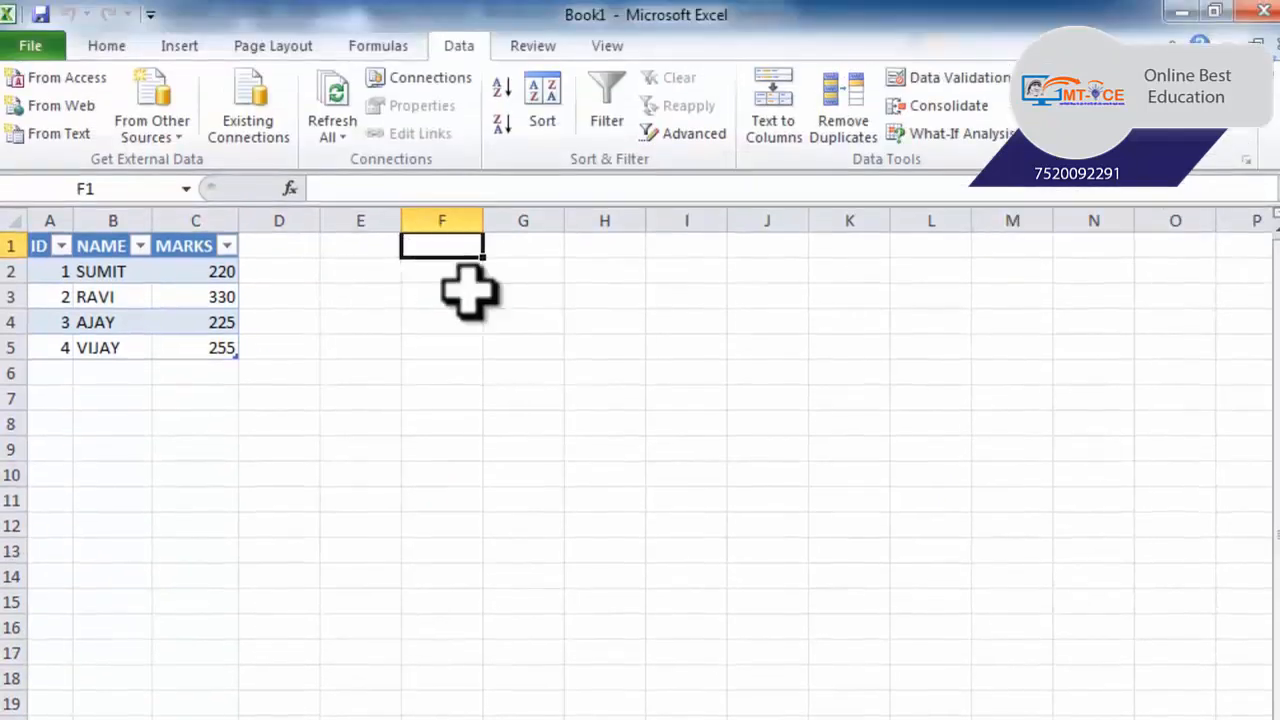
{"action": "left_click", "coordinate": [55, 106]}
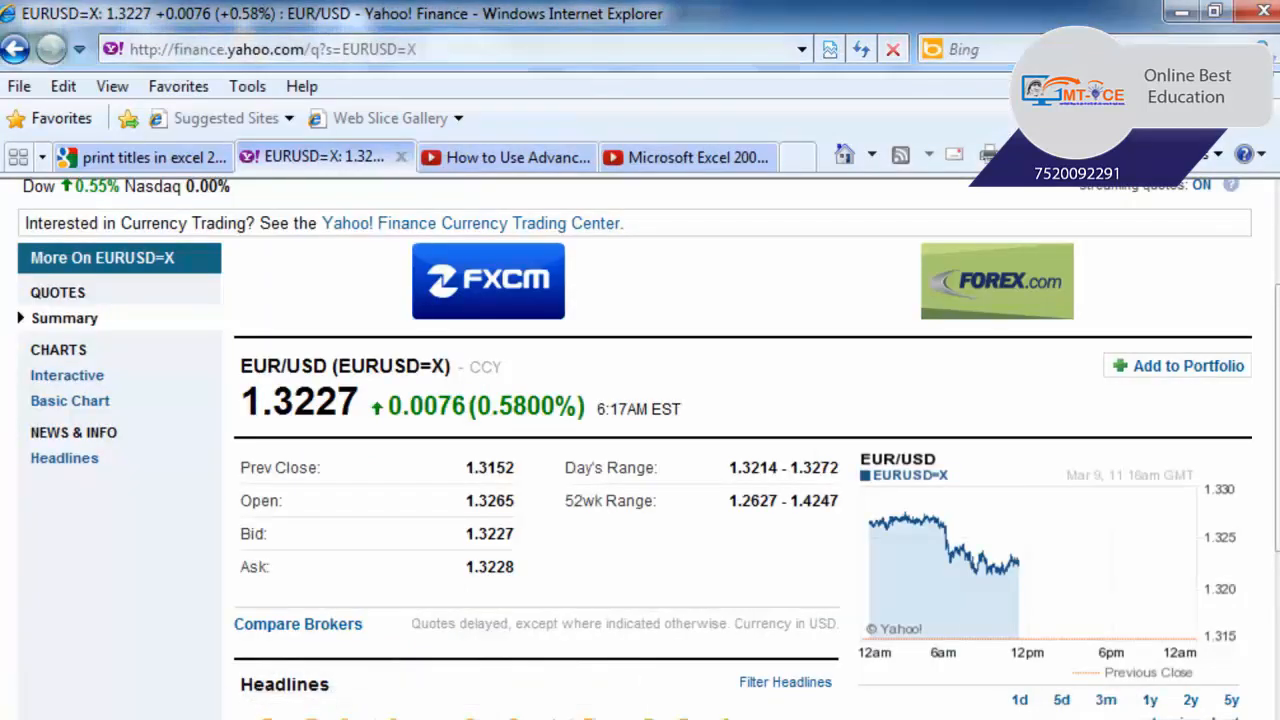
Step: Copy the address of the Yahoo Finance EUR/USD page in Internet Explorer
{"action": "left_click", "coordinate": [452, 49]}
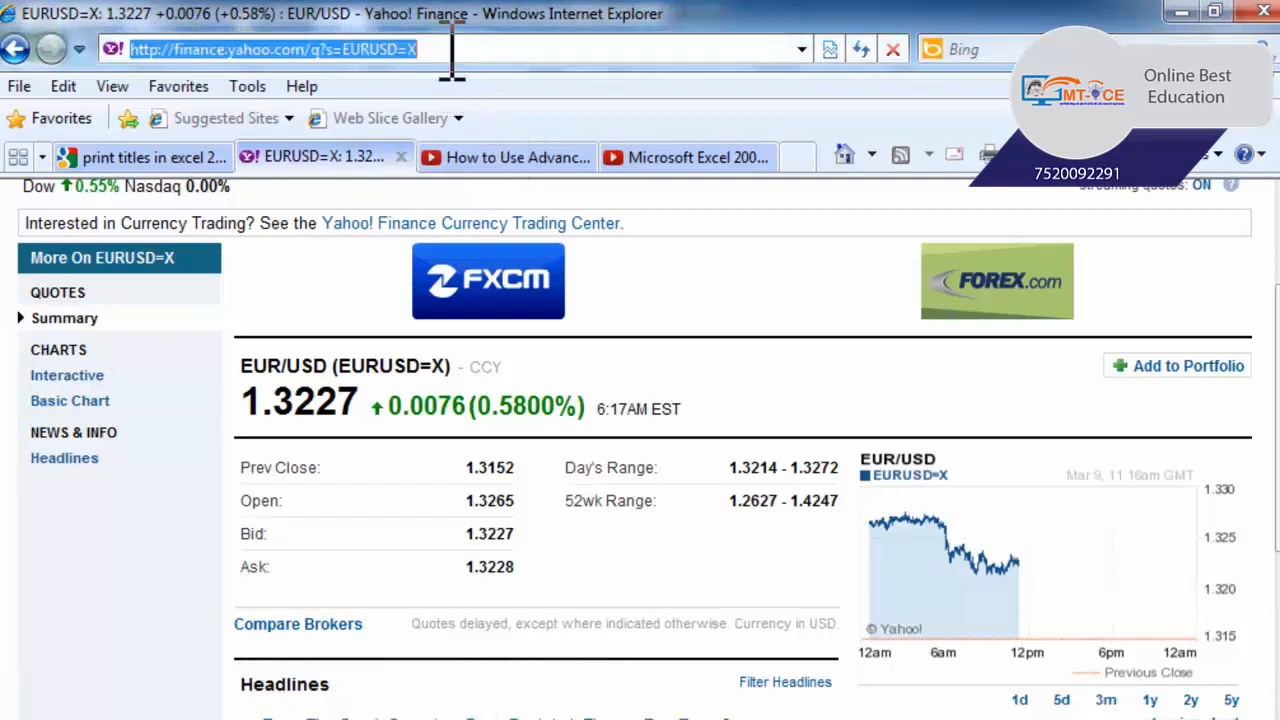
{"action": "right_click", "coordinate": [369, 55]}
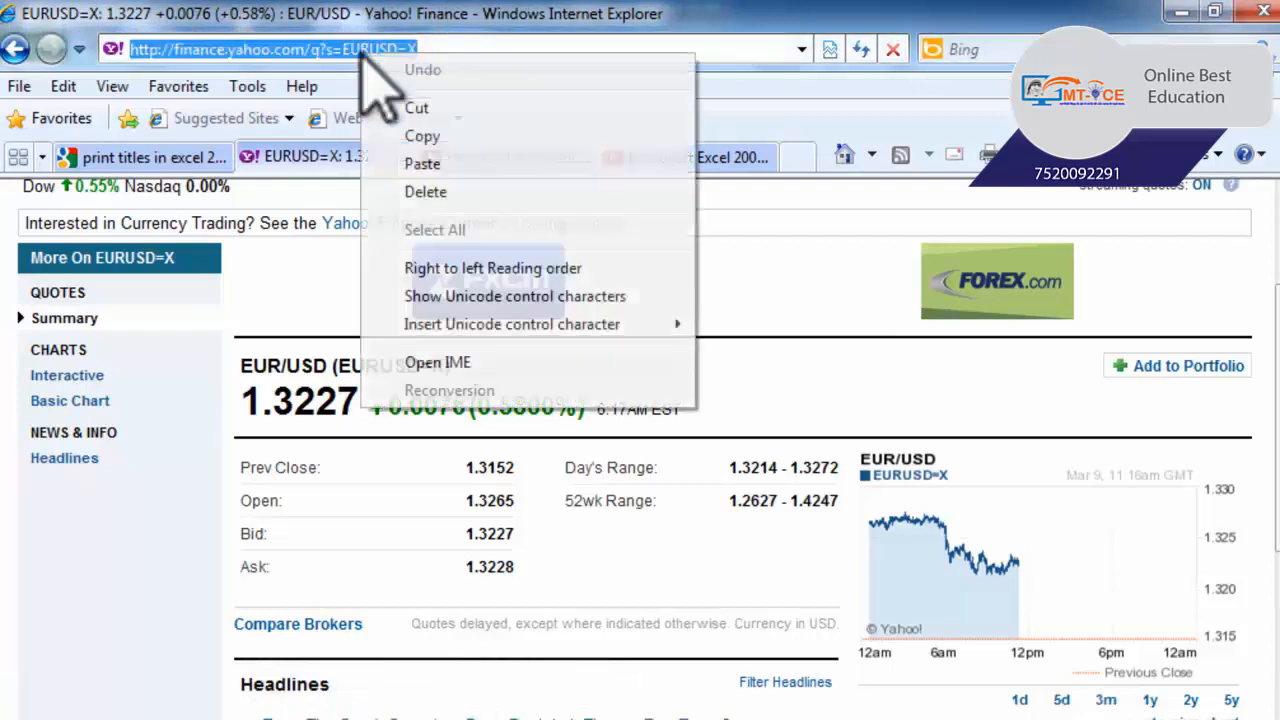
{"action": "left_click", "coordinate": [424, 140]}
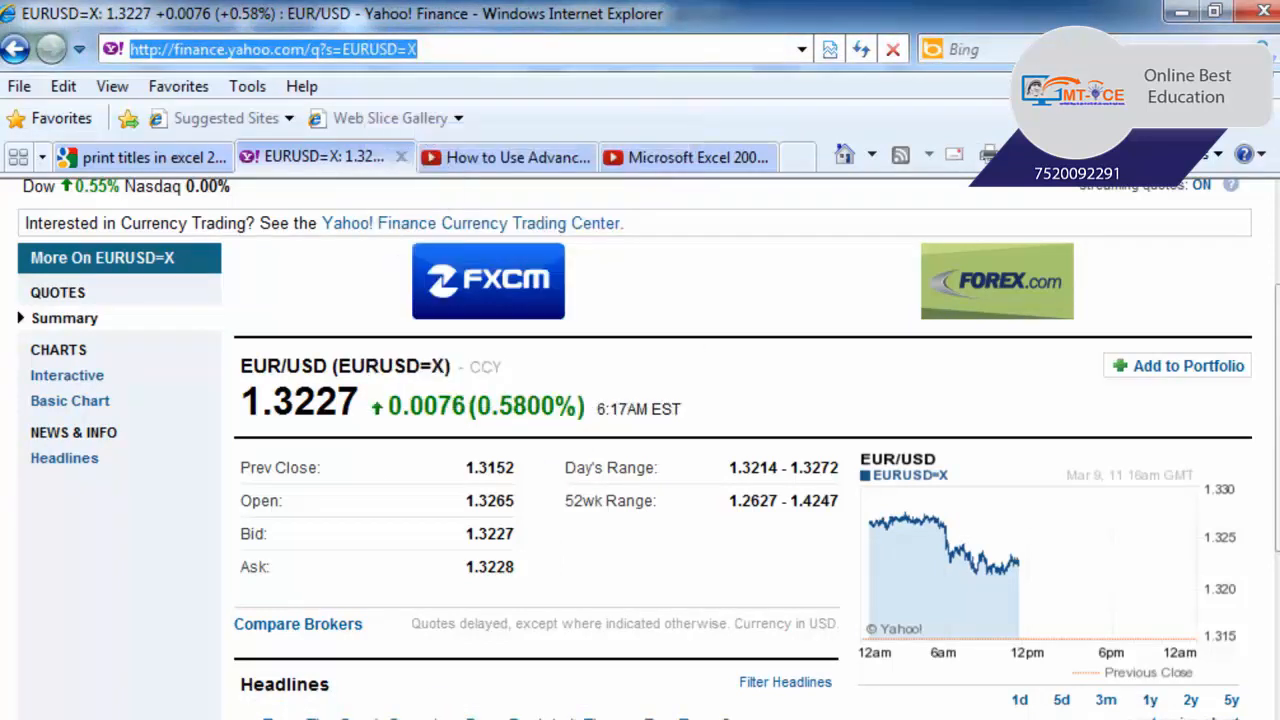
Step: Switch back to Excel and load the copied Yahoo Finance EUR/USD address in the New Web Query dialog
{"action": "key", "text": "alt+Tab"}
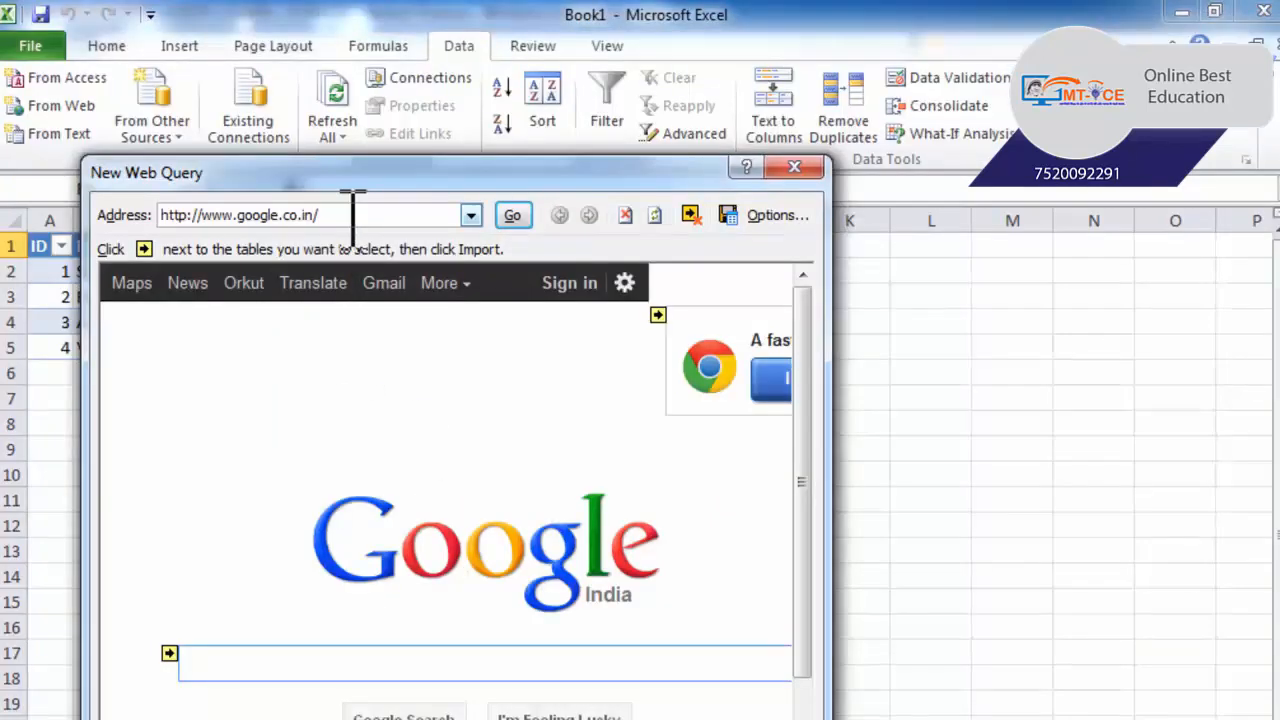
{"action": "left_click", "coordinate": [180, 215]}
{"action": "right_click", "coordinate": [201, 215]}
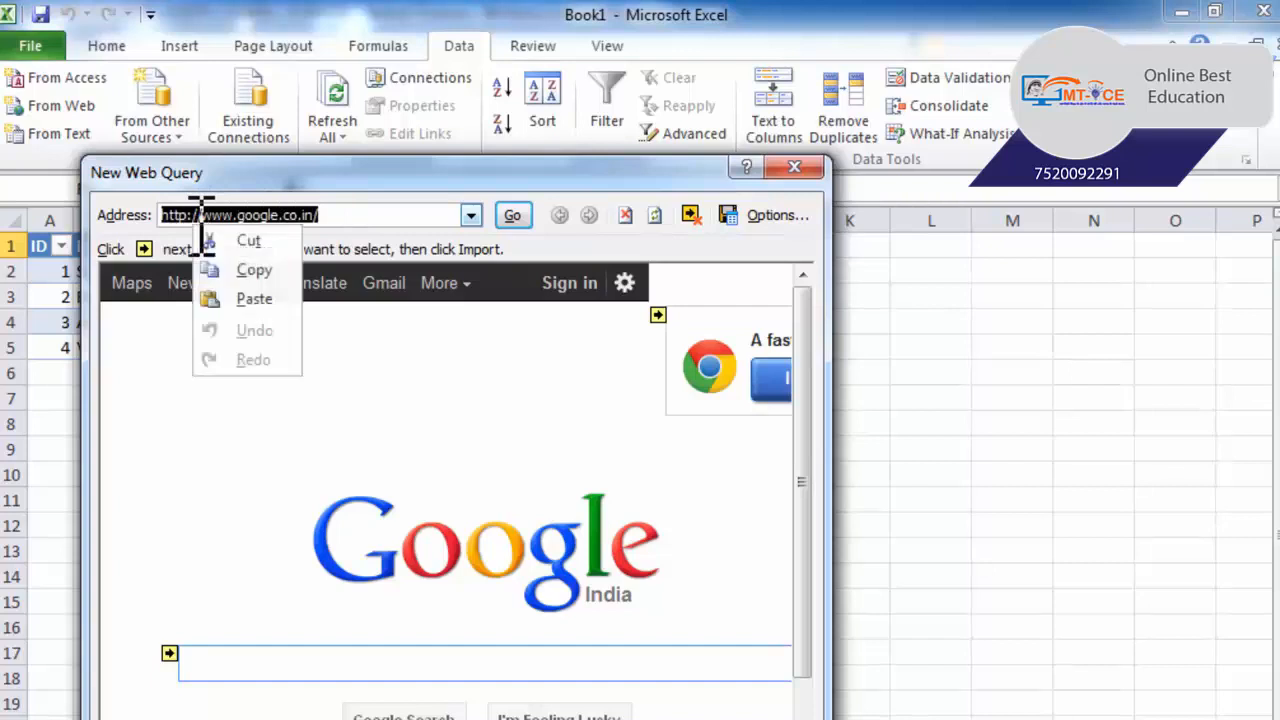
{"action": "left_click", "coordinate": [252, 298]}
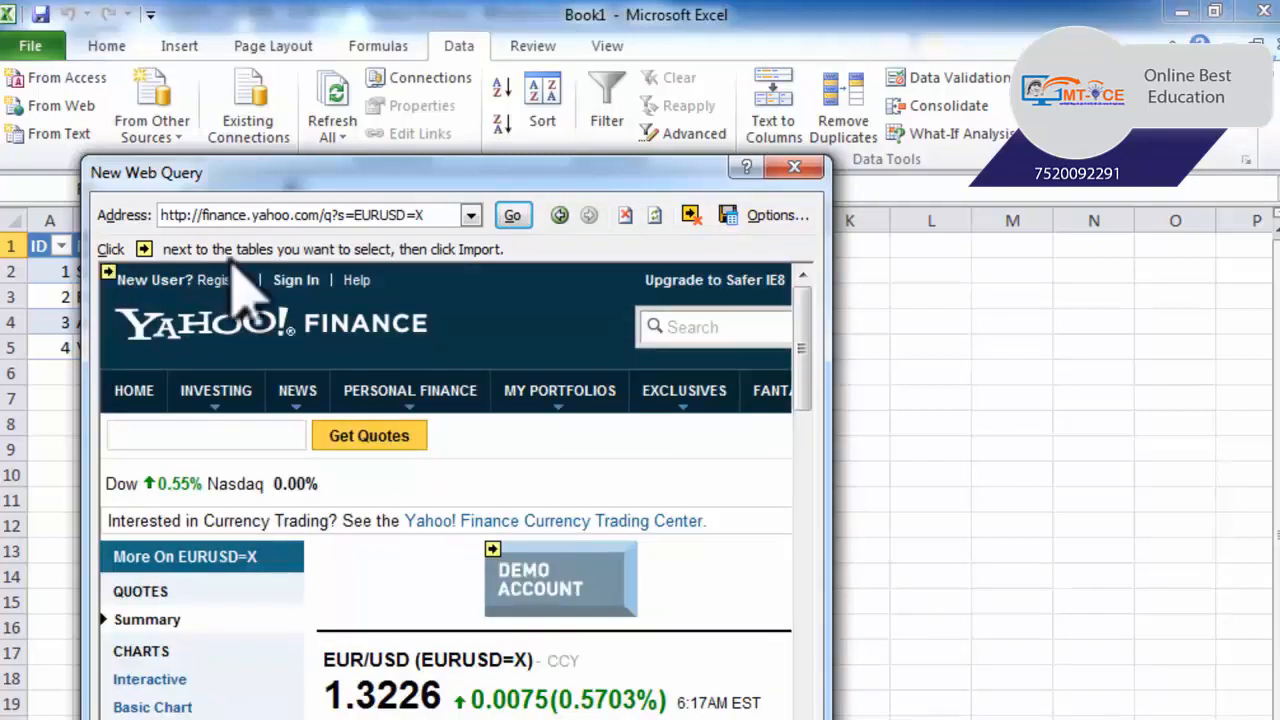
Step: Mark the EUR/USD table with Prev Close, Open, Bid and Ask for import in the web query
{"action": "mouse_move", "coordinate": [410, 390]}
{"action": "scroll", "coordinate": [640, 590], "scroll_direction": "down", "scroll_amount": 3}
{"action": "left_click_drag", "start_coordinate": [802, 414], "coordinate": [834, 405]}
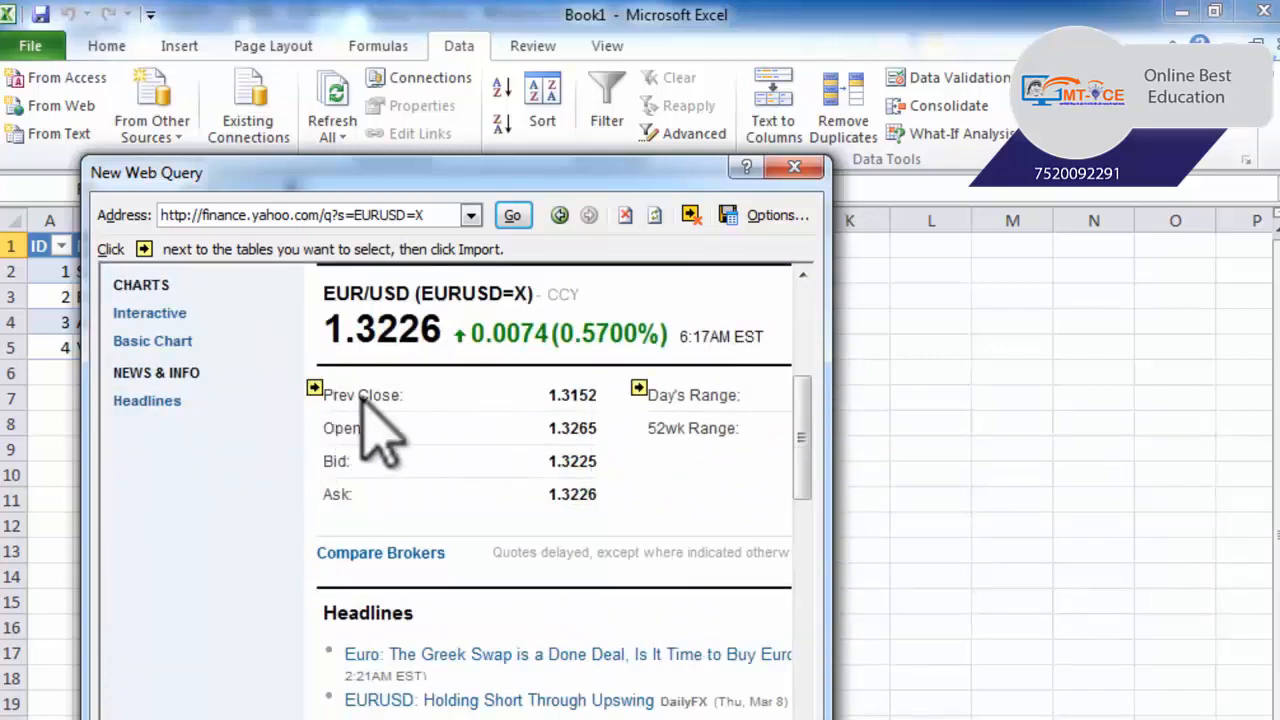
{"action": "scroll", "coordinate": [340, 480], "scroll_direction": "up", "scroll_amount": 3}
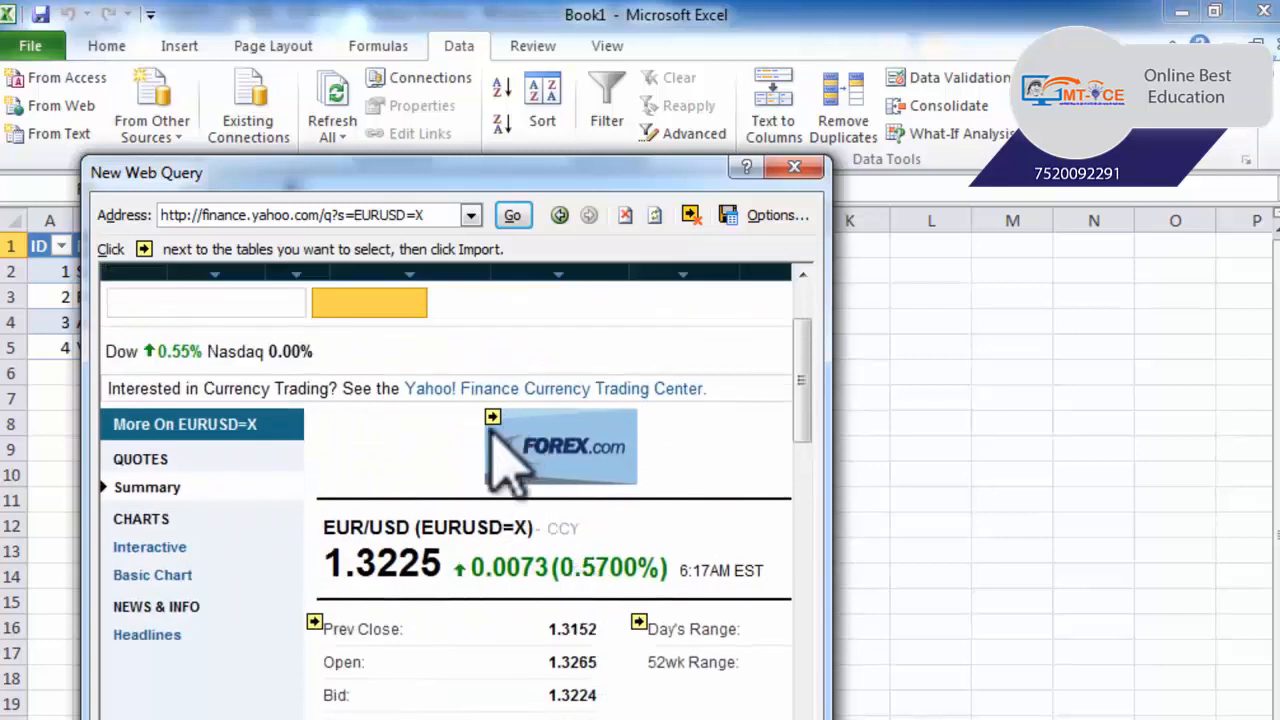
{"action": "scroll", "coordinate": [395, 595], "scroll_direction": "down", "scroll_amount": 3}
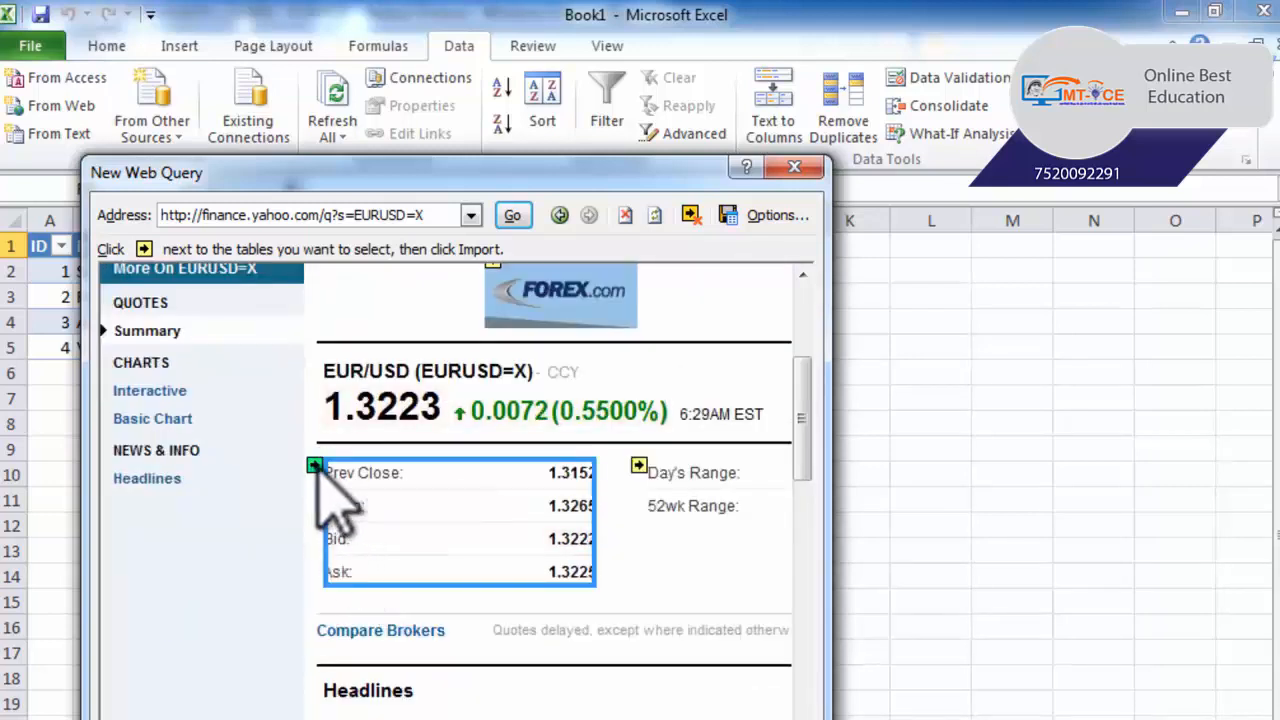
{"action": "left_click", "coordinate": [314, 466]}
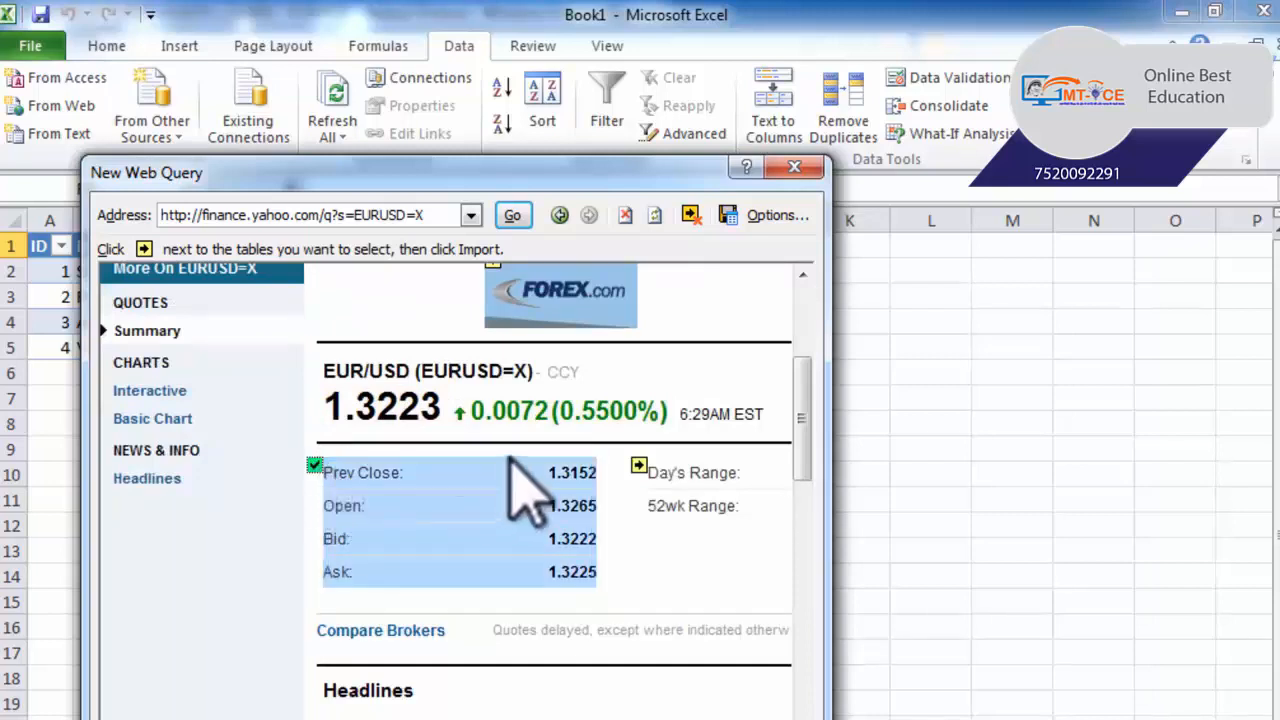
Step: Import the marked web table into the existing worksheet at cell F1
{"action": "scroll", "coordinate": [697, 575], "scroll_direction": "down", "scroll_amount": 3}
{"action": "scroll", "coordinate": [697, 578], "scroll_direction": "down", "scroll_amount": 3}
{"action": "scroll", "coordinate": [697, 578], "scroll_direction": "up", "scroll_amount": 8}
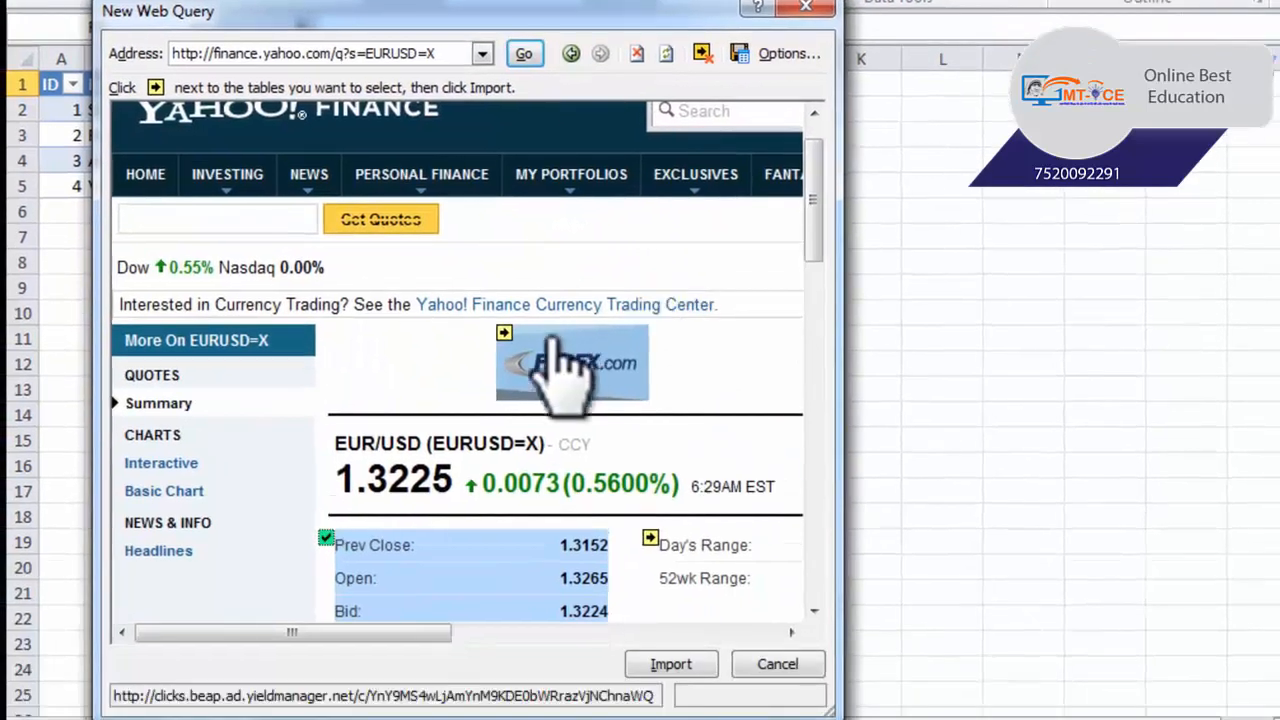
{"action": "scroll", "coordinate": [575, 385], "scroll_direction": "down", "scroll_amount": 3}
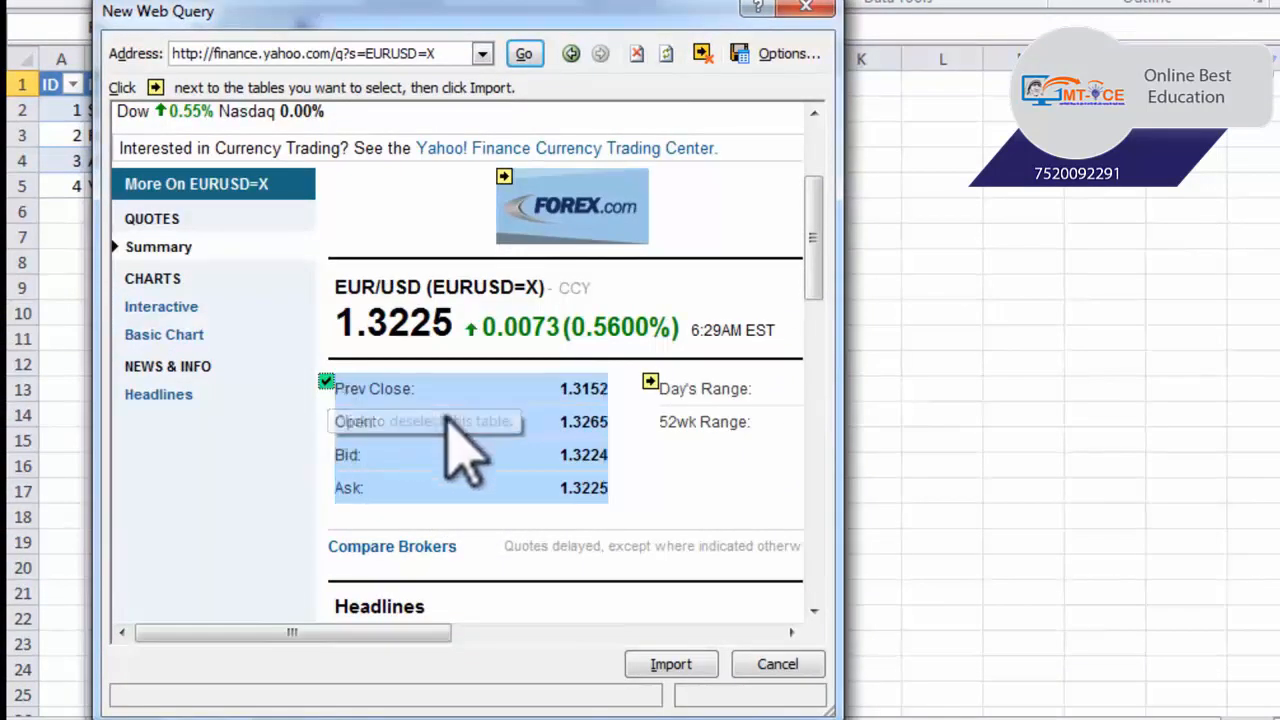
{"action": "left_click", "coordinate": [660, 666]}
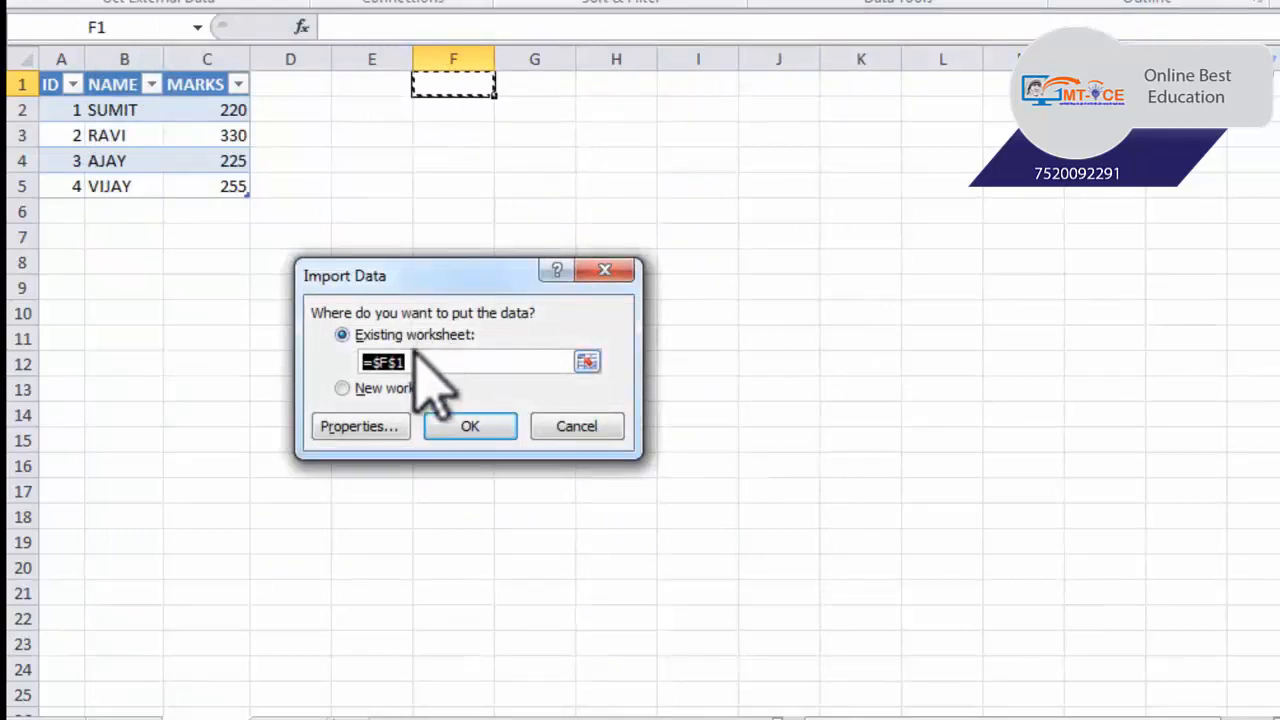
{"action": "left_click", "coordinate": [477, 430]}
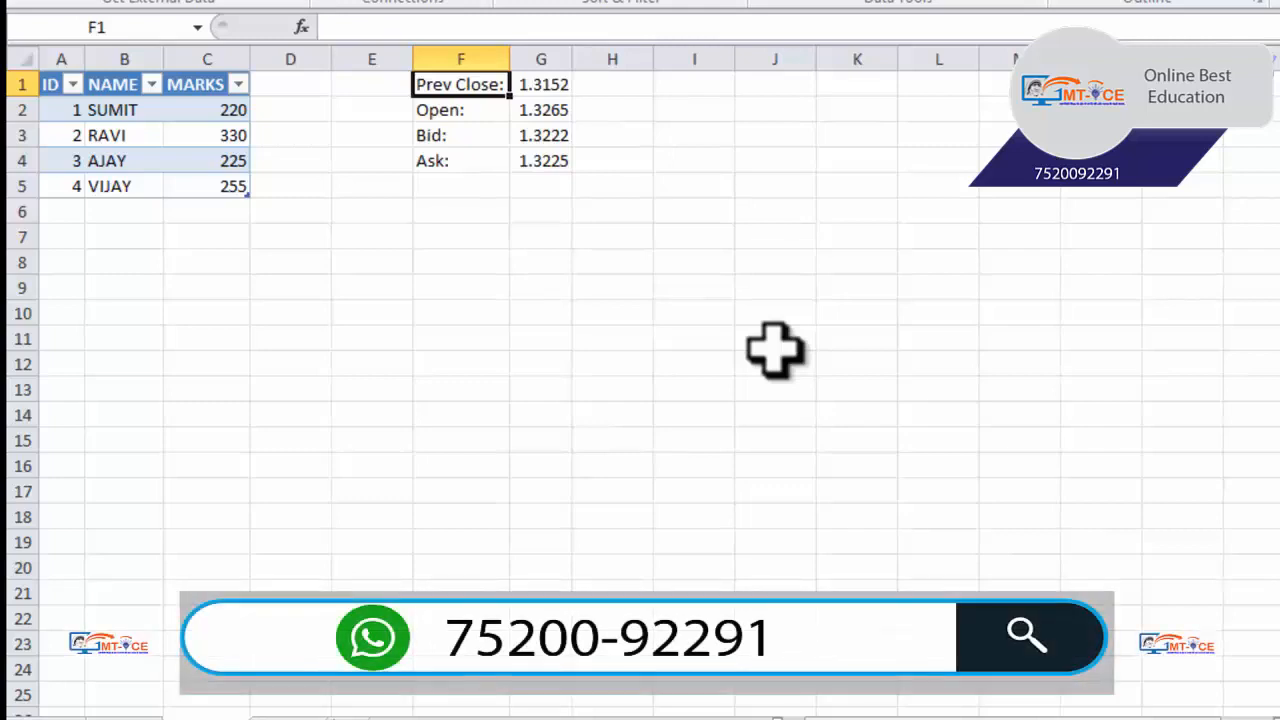
Step: Start a text file import at cell F15 using the DATA text document from the Desktop
{"action": "left_click", "coordinate": [480, 432]}
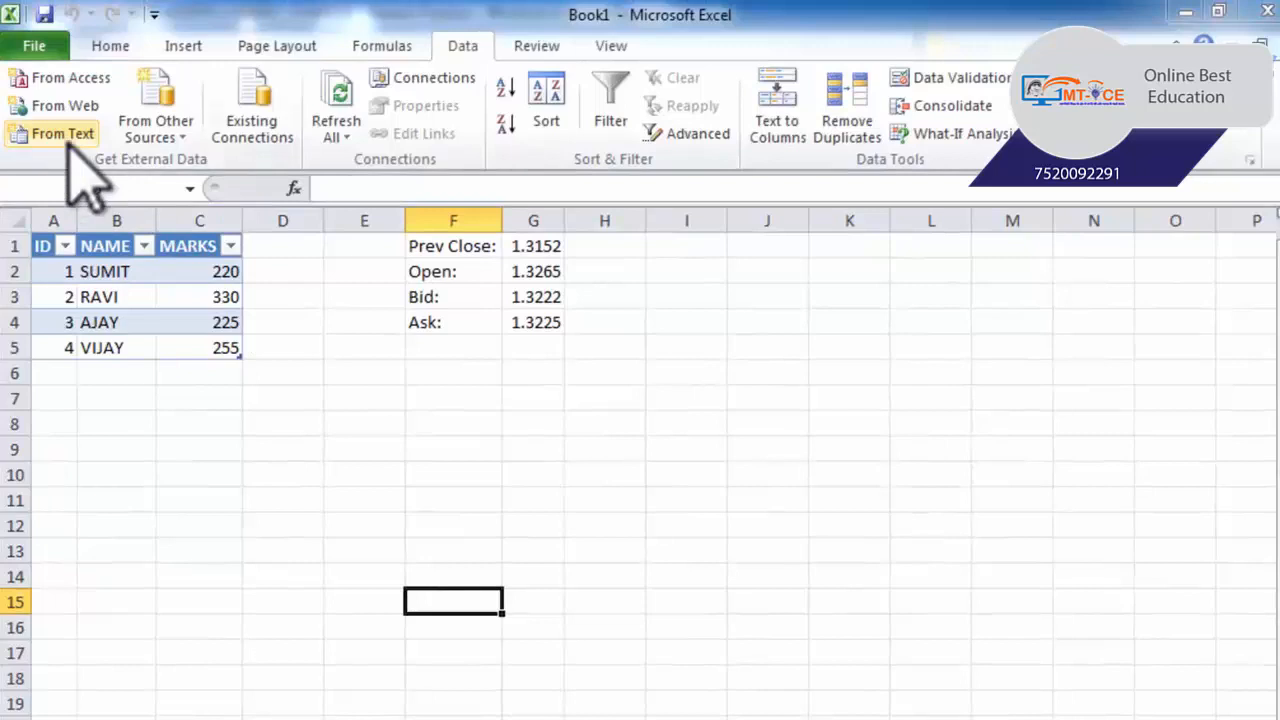
{"action": "left_click", "coordinate": [66, 136]}
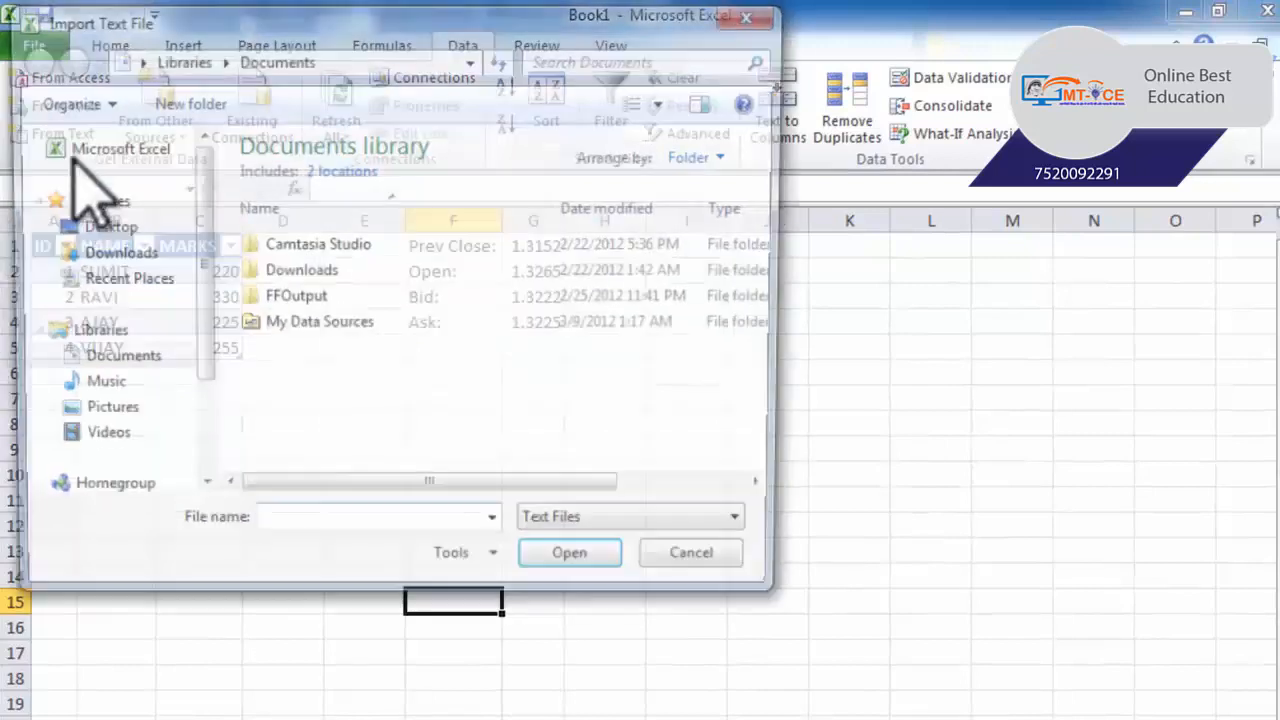
{"action": "left_click", "coordinate": [118, 232]}
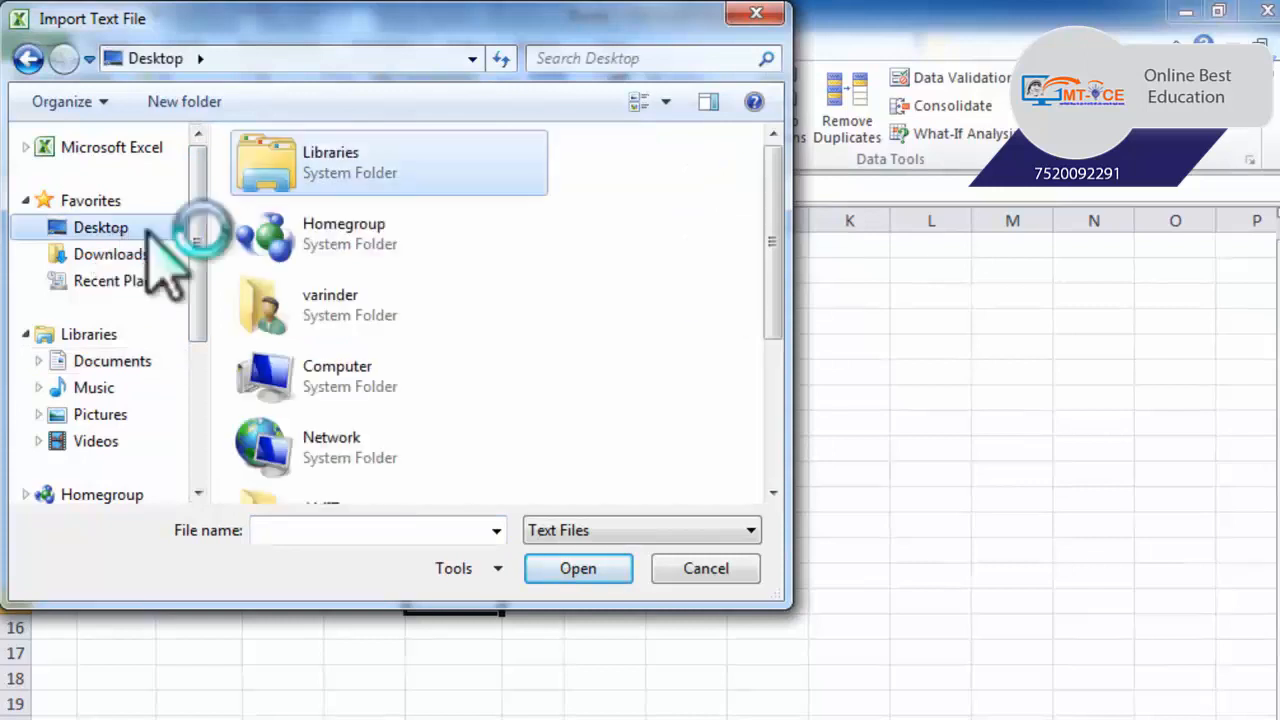
{"action": "scroll", "coordinate": [155, 255], "scroll_direction": "down", "scroll_amount": 3}
{"action": "left_click_drag", "start_coordinate": [773, 303], "coordinate": [766, 491]}
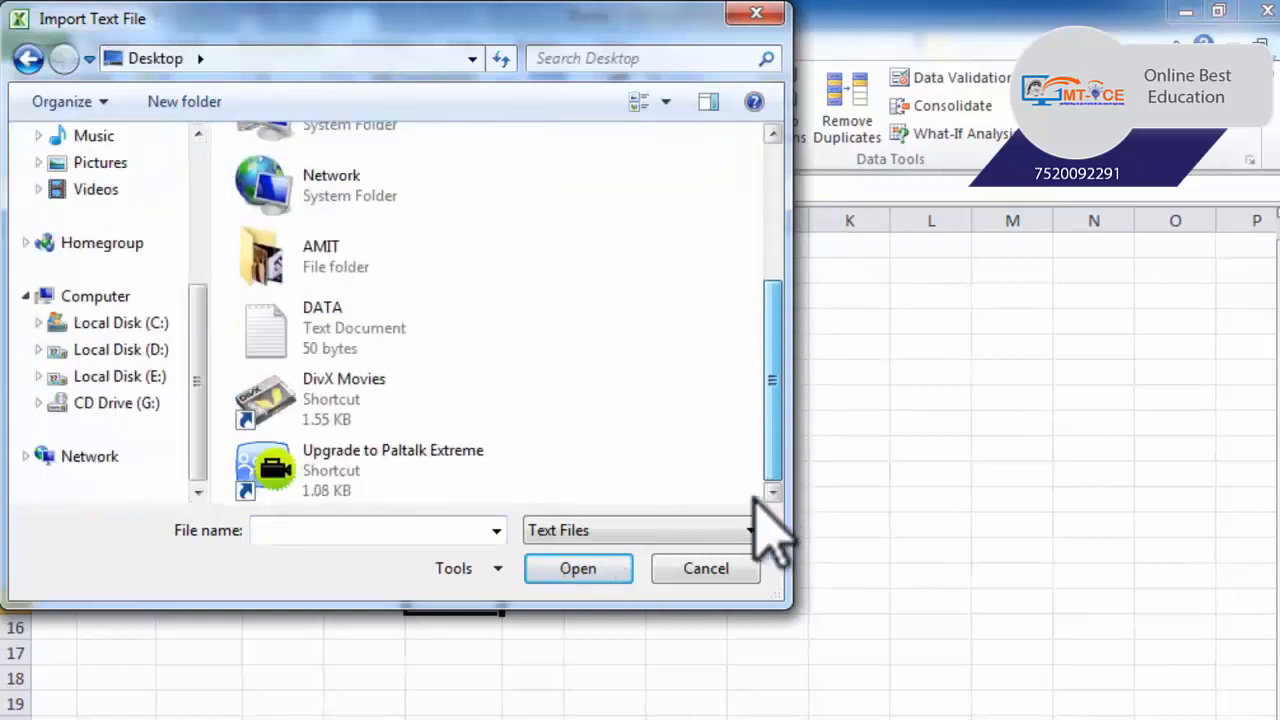
{"action": "left_click", "coordinate": [310, 337]}
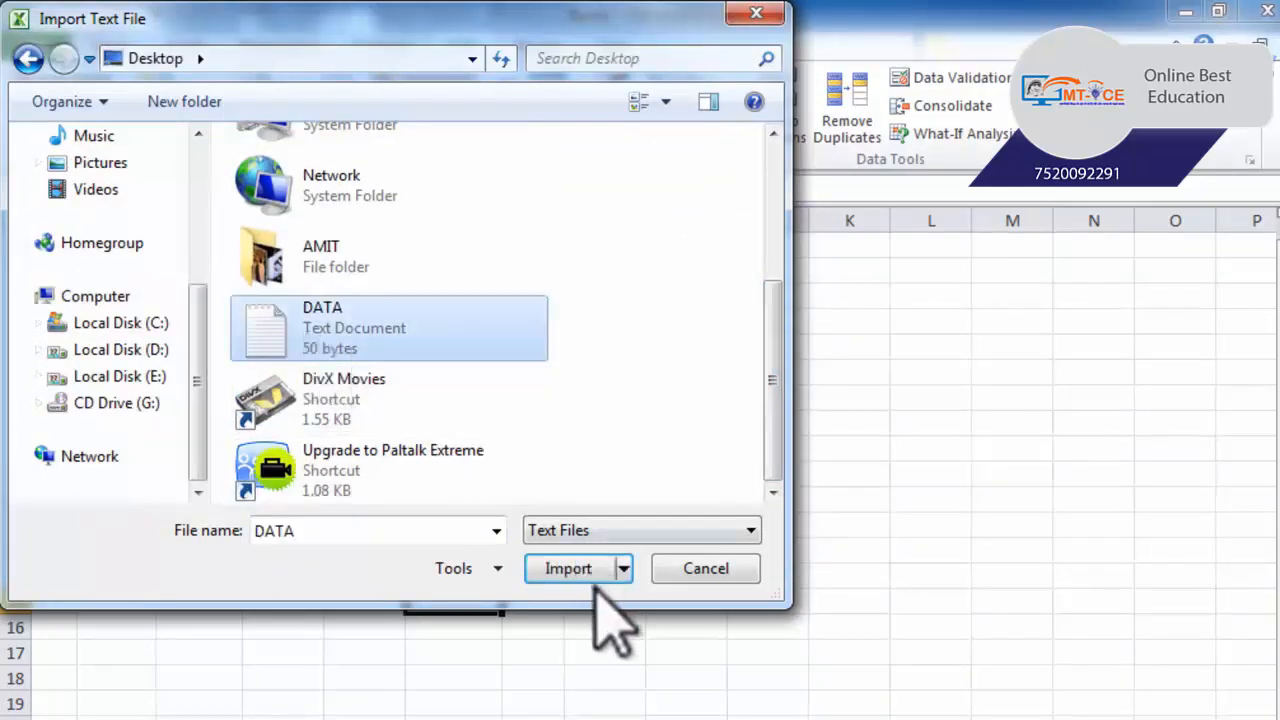
{"action": "left_click", "coordinate": [573, 578]}
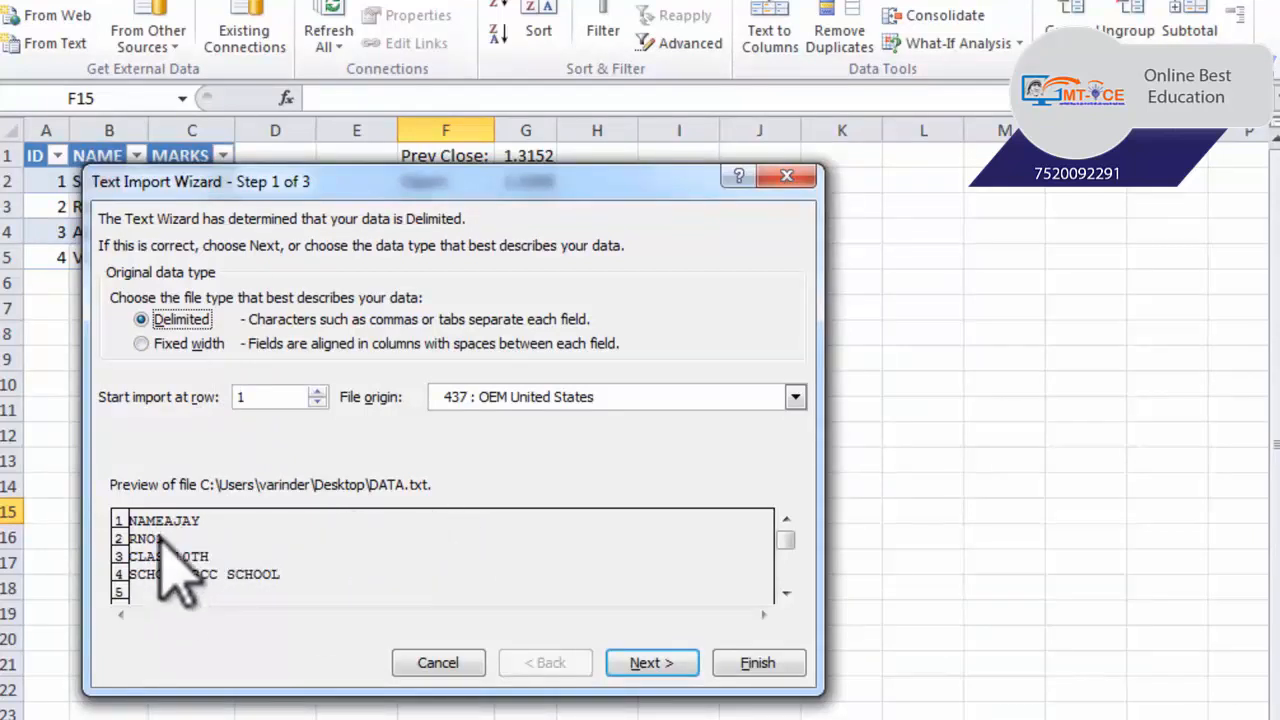
Step: Import the text as tab-delimited data with General column format into the existing worksheet at cell F15
{"action": "left_click", "coordinate": [652, 664]}
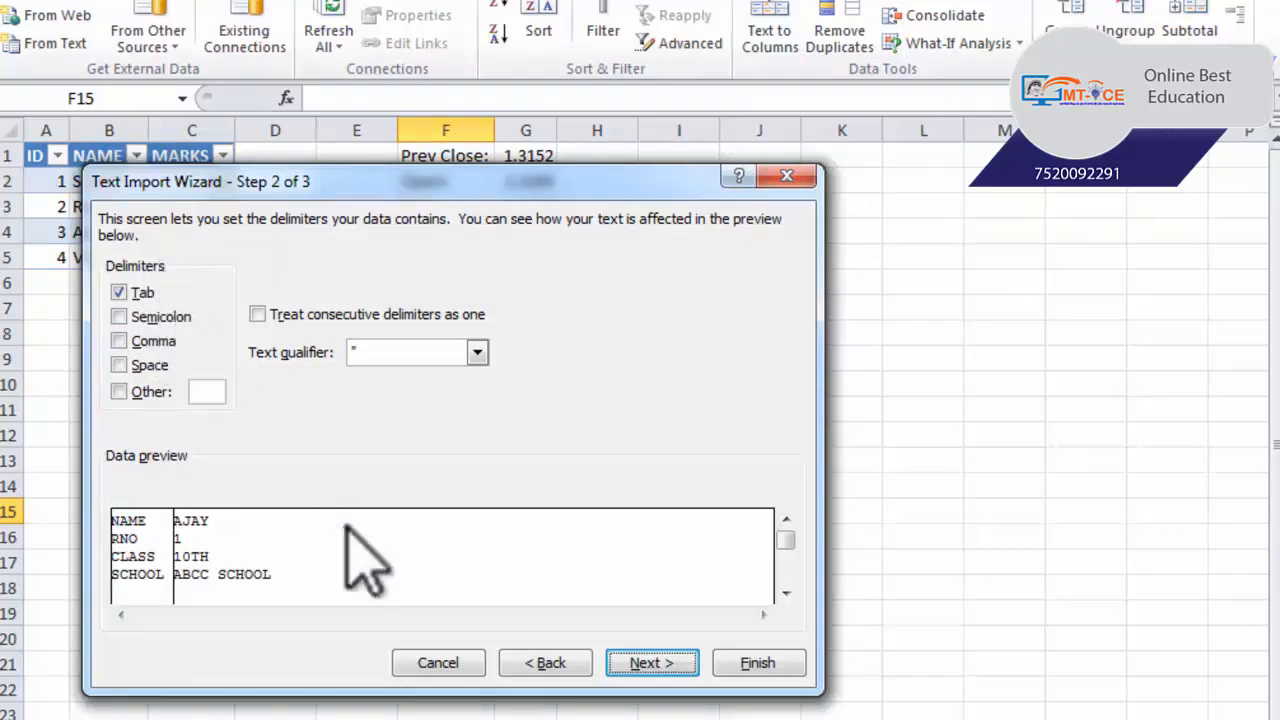
{"action": "left_click", "coordinate": [645, 663]}
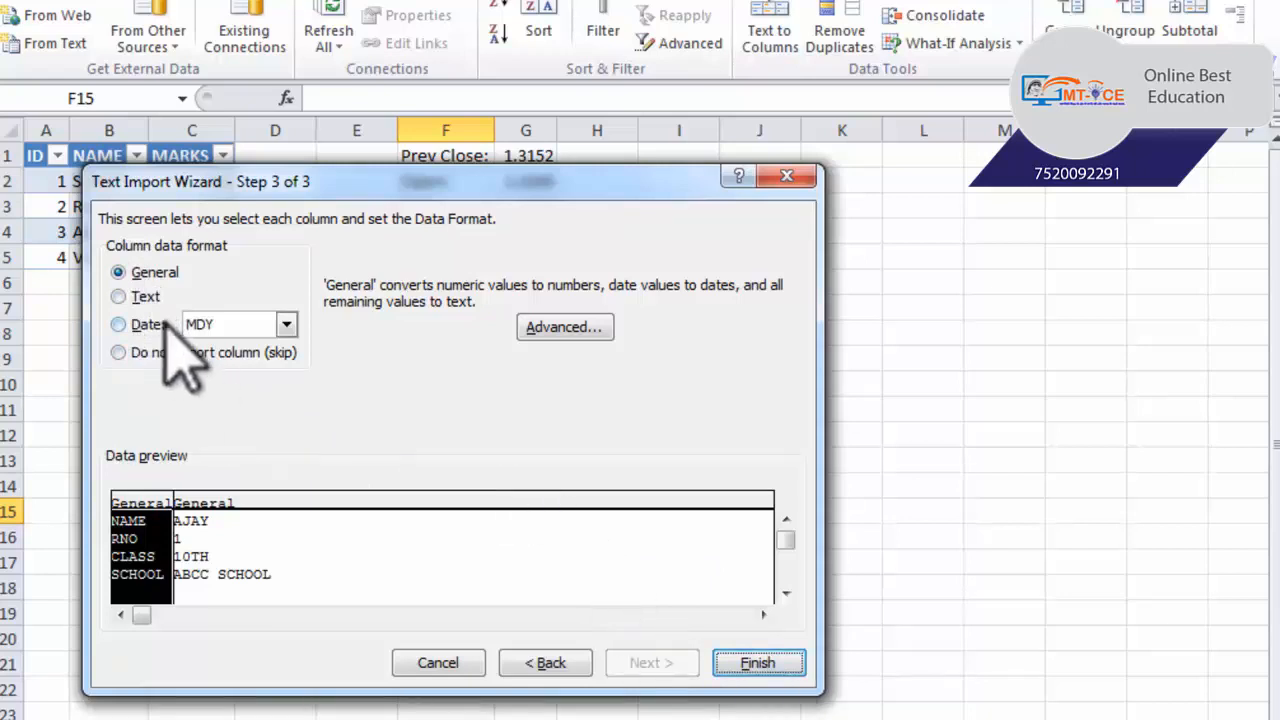
{"action": "left_click", "coordinate": [757, 665]}
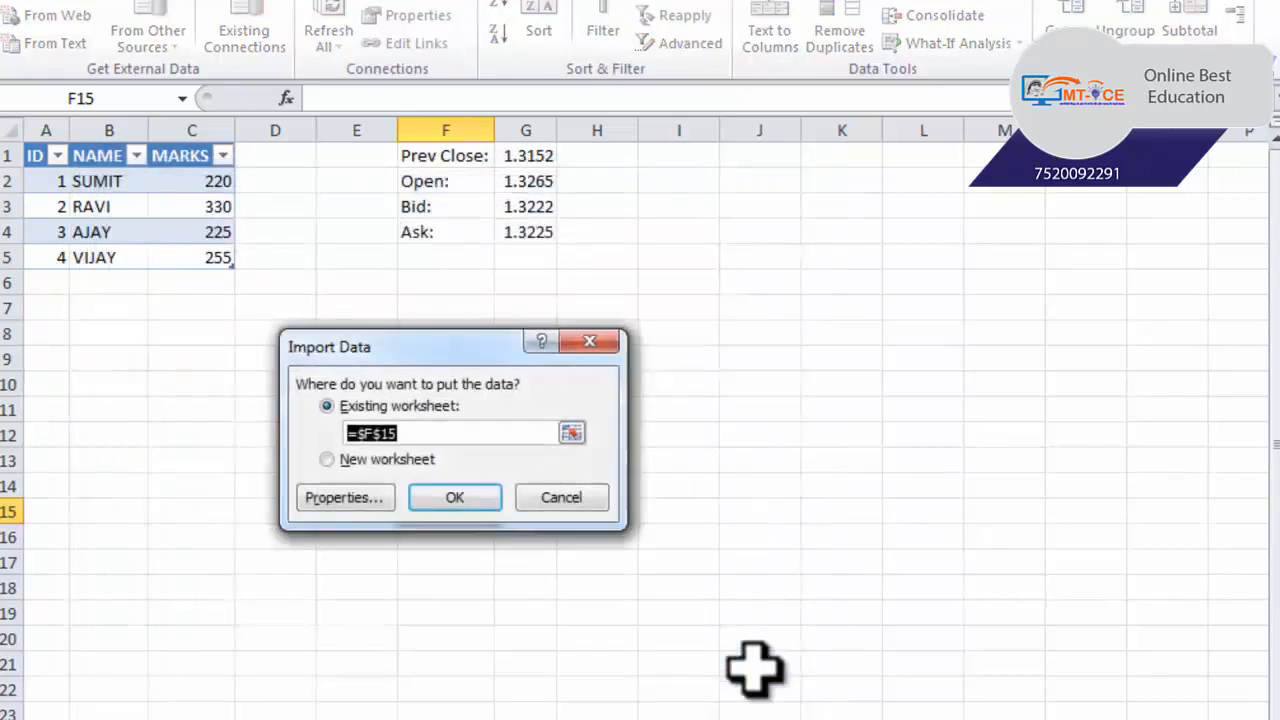
{"action": "left_click_drag", "start_coordinate": [414, 345], "coordinate": [745, 345]}
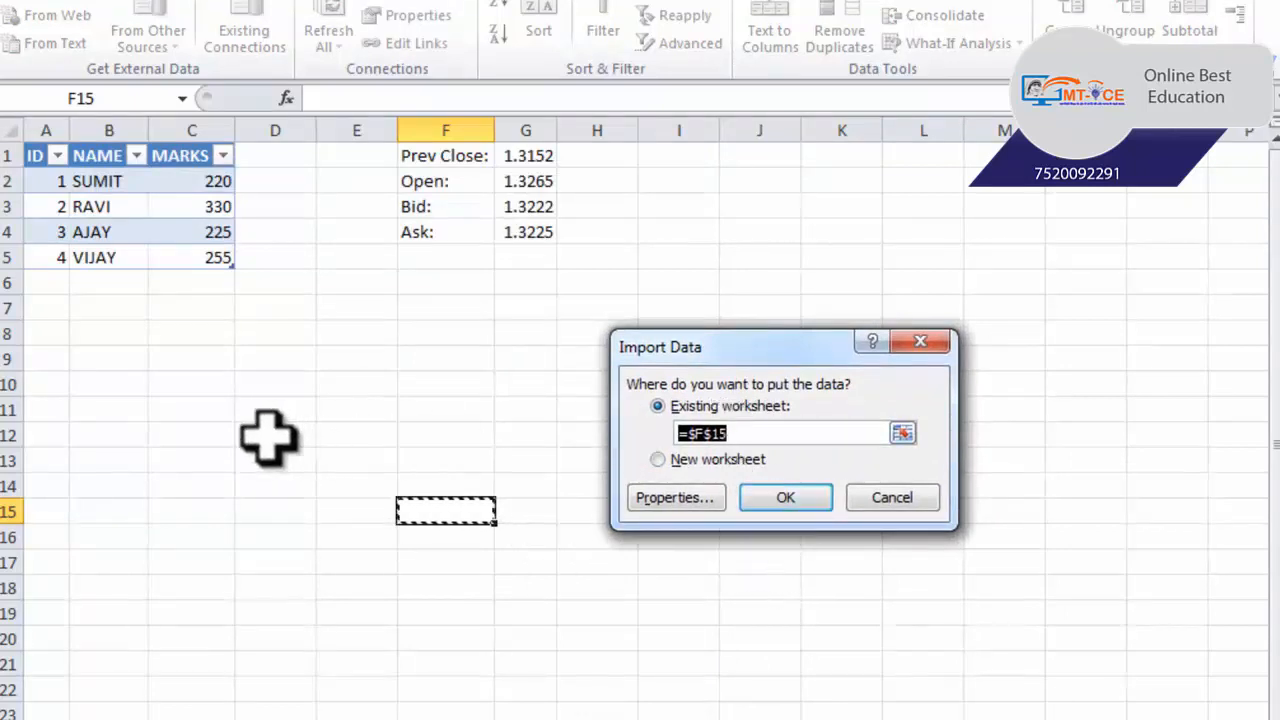
{"action": "left_click", "coordinate": [772, 497]}
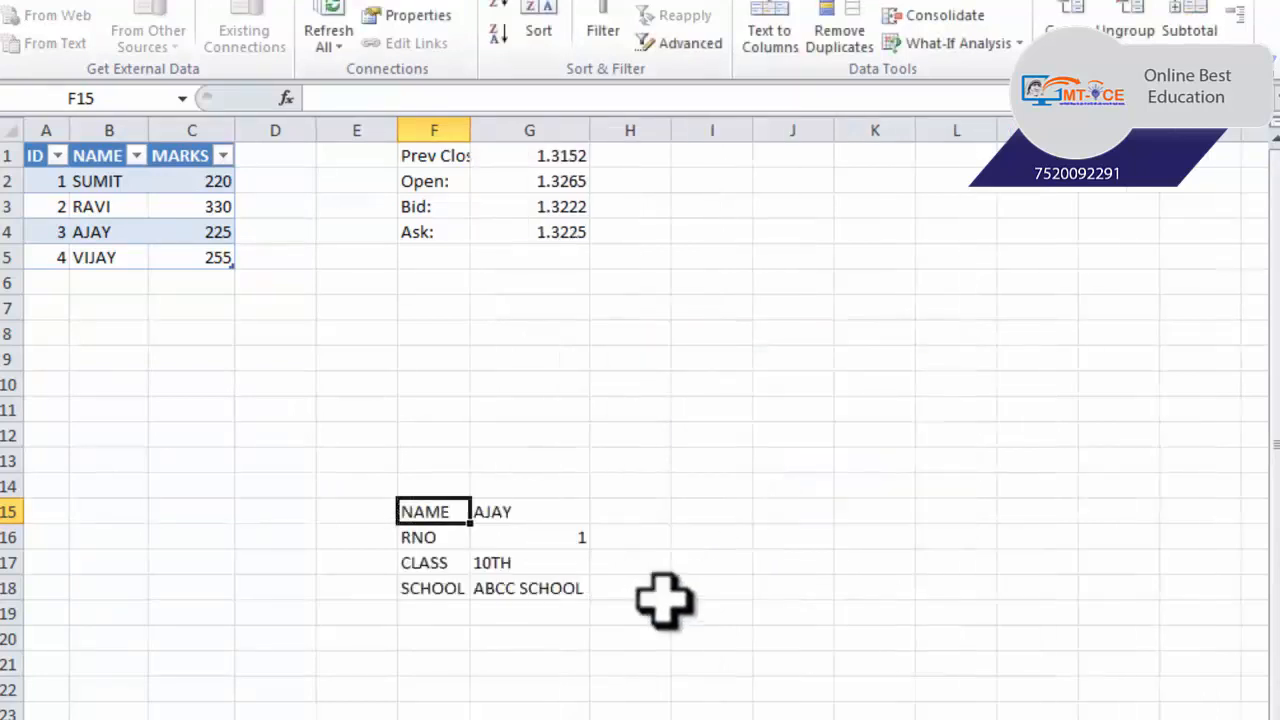
{"action": "left_click_drag", "start_coordinate": [428, 512], "coordinate": [550, 575]}
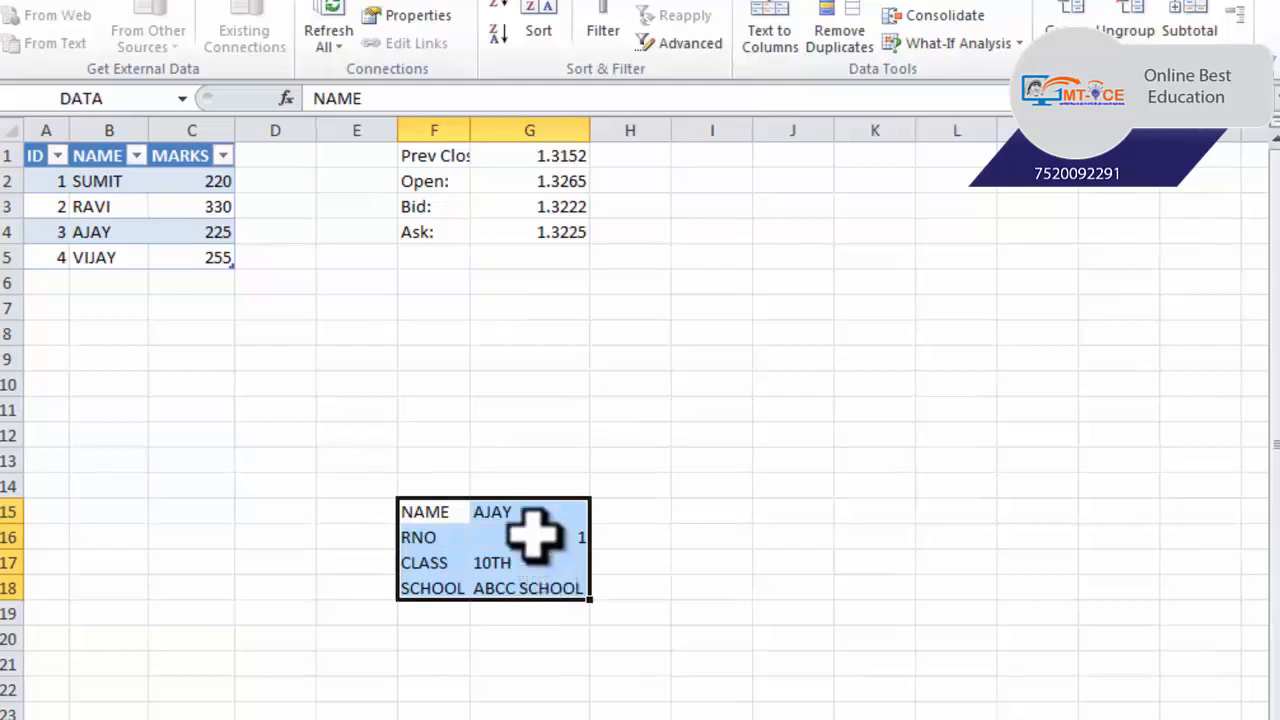
{"action": "left_click", "coordinate": [497, 408]}
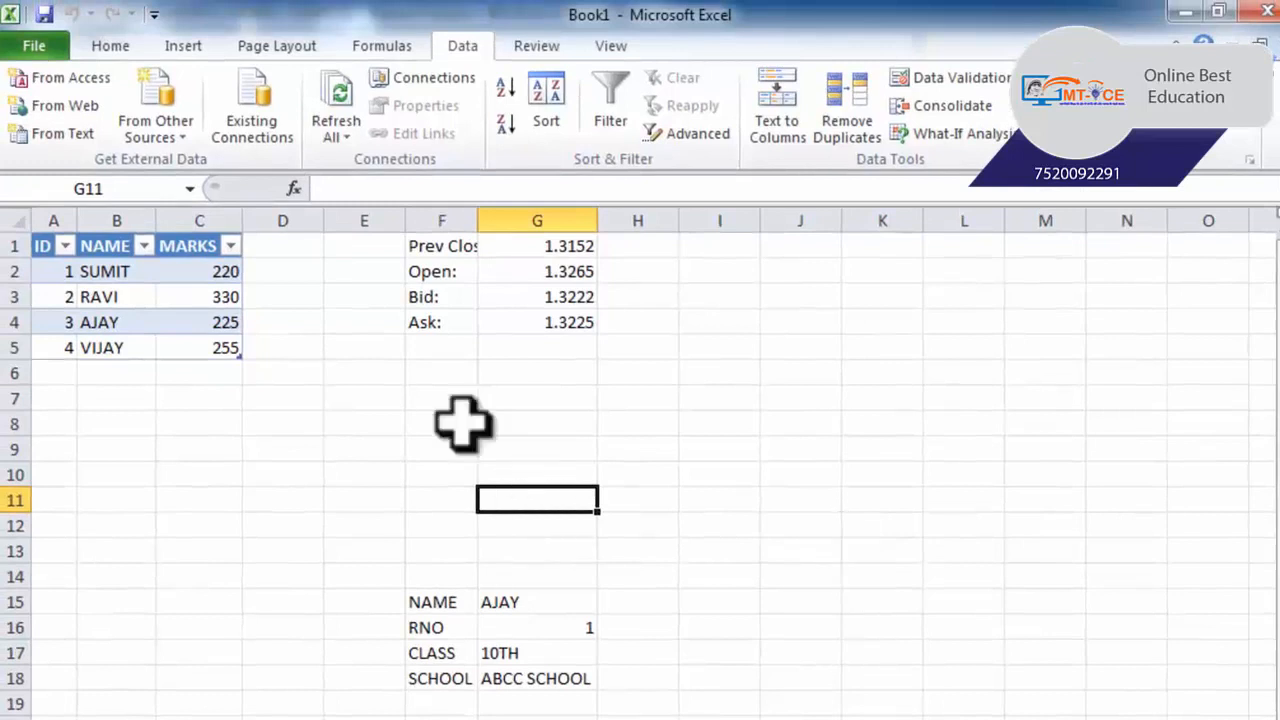
Step: View the other external data source types and the list of existing connections without importing anything
{"action": "left_click", "coordinate": [176, 130]}
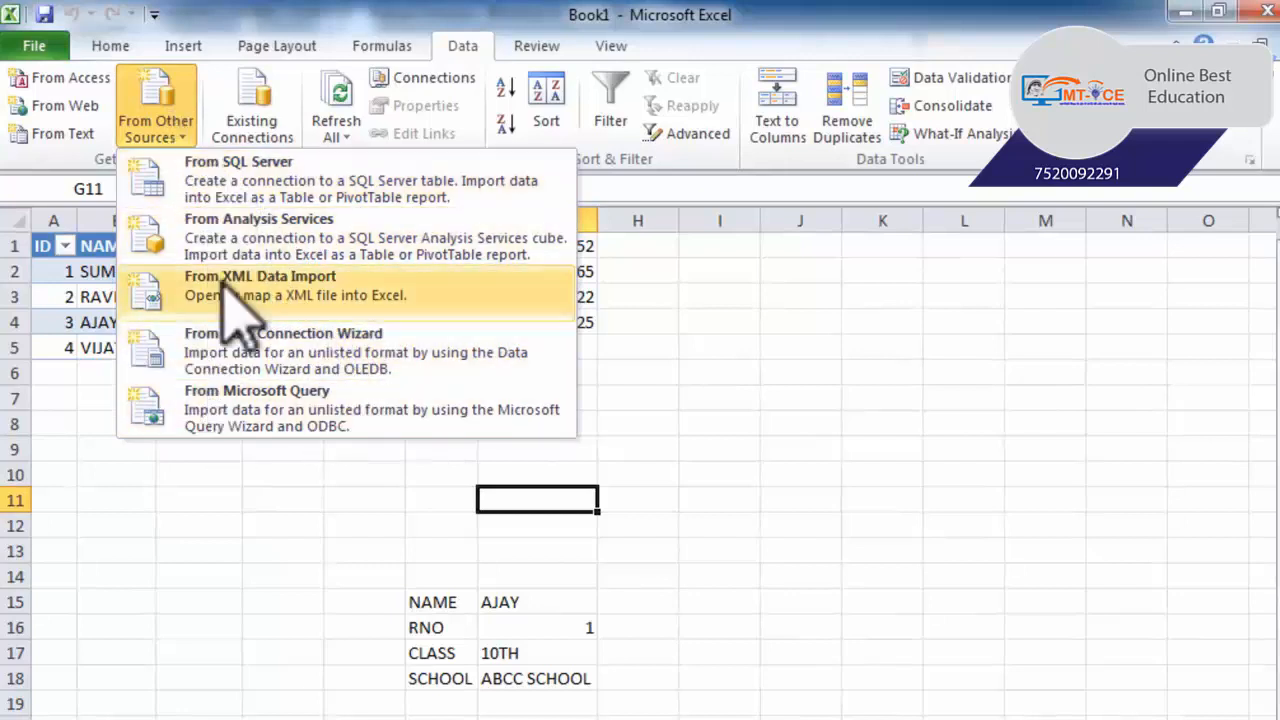
{"action": "left_click", "coordinate": [204, 572]}
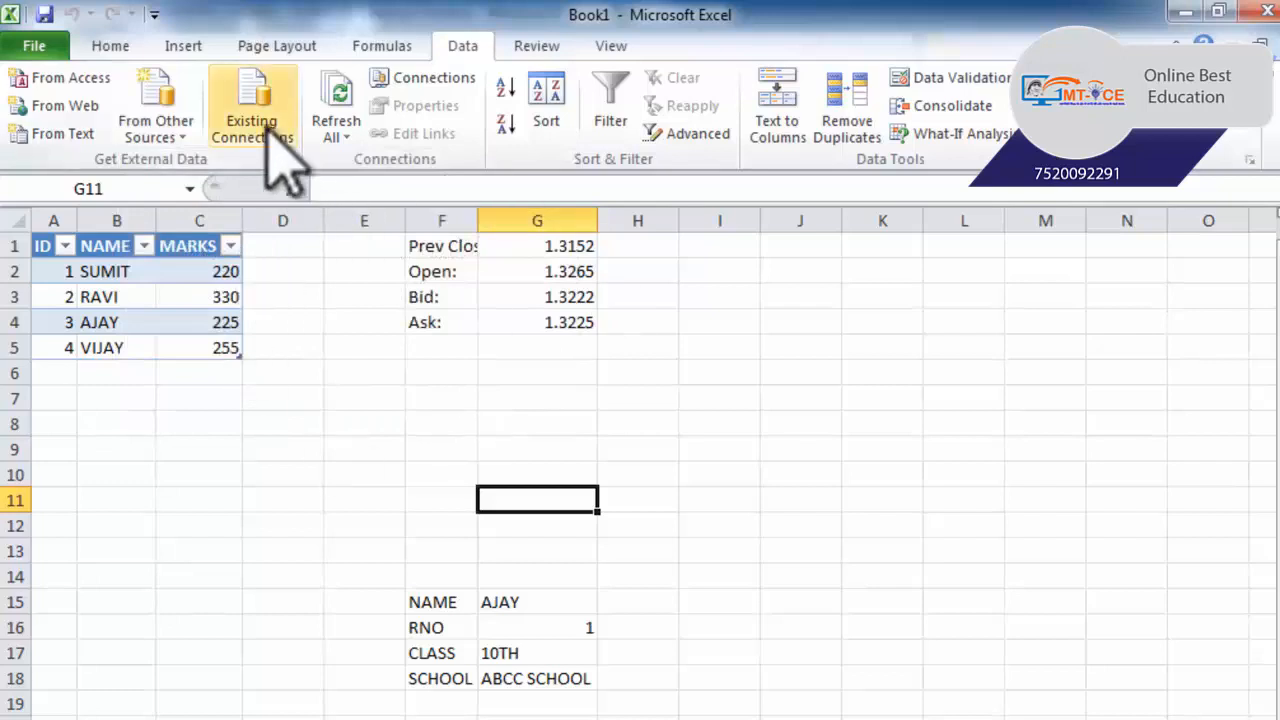
{"action": "left_click", "coordinate": [285, 160]}
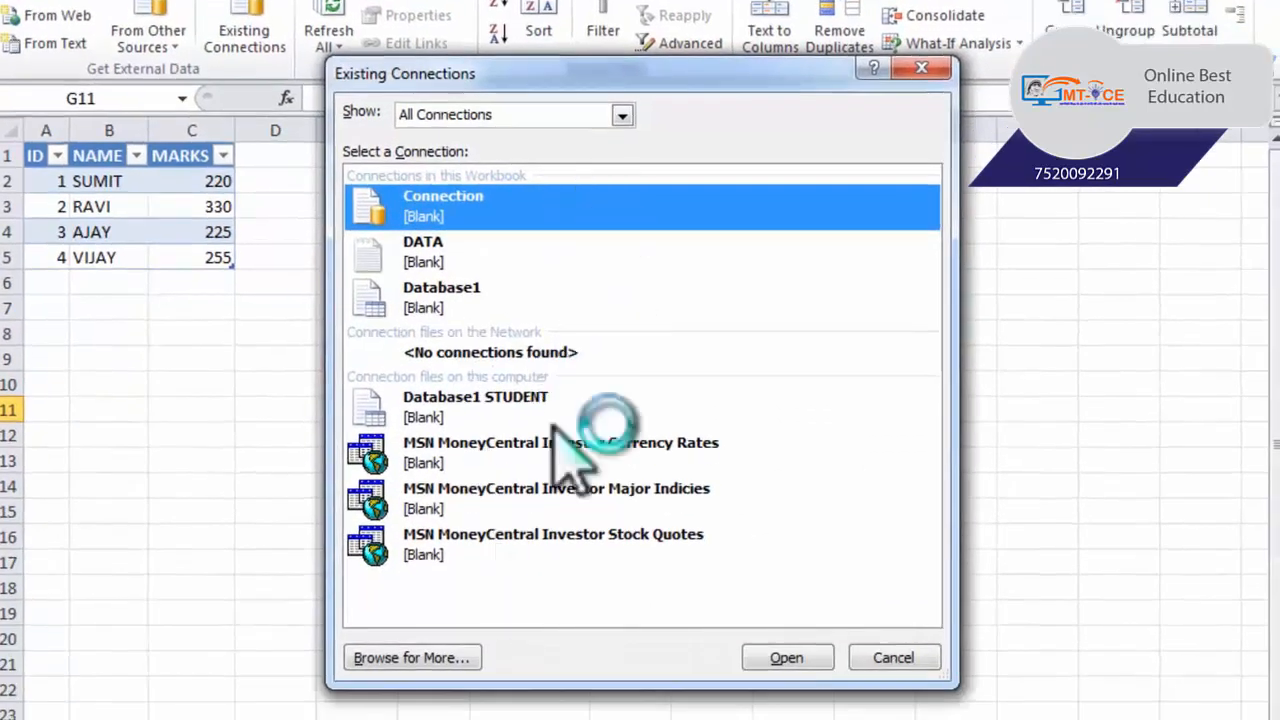
{"action": "left_click", "coordinate": [895, 657]}
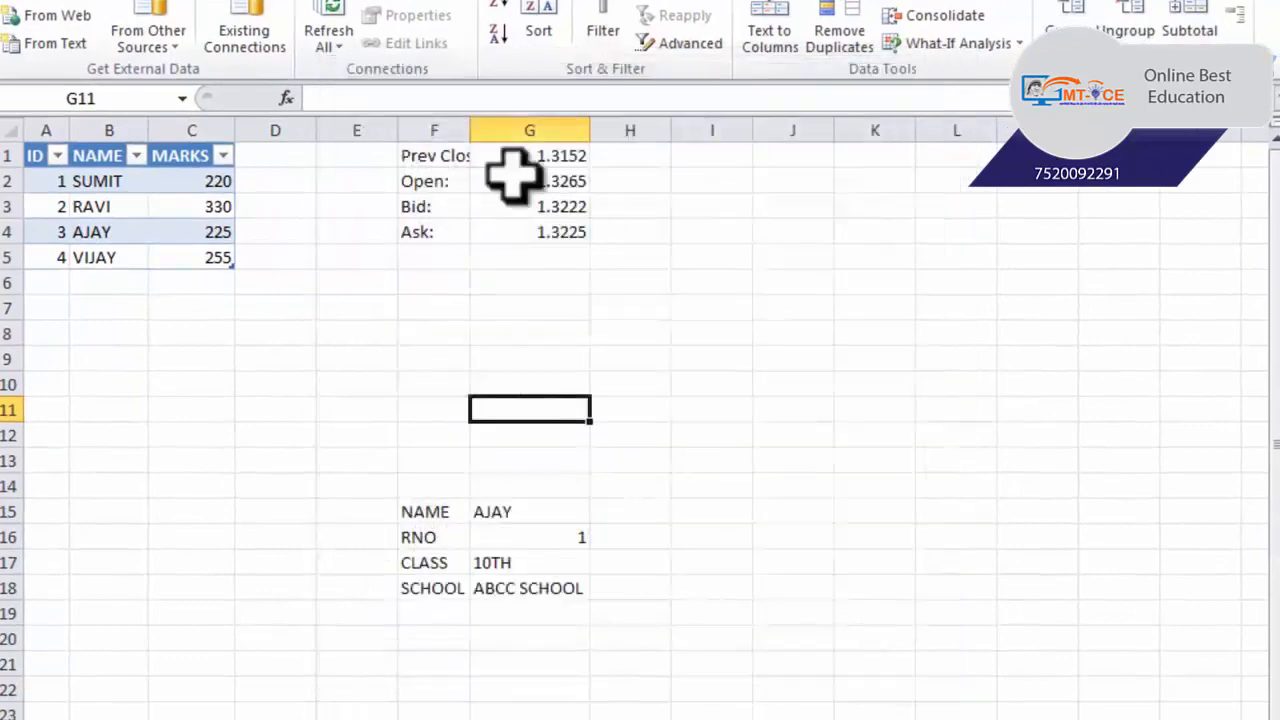